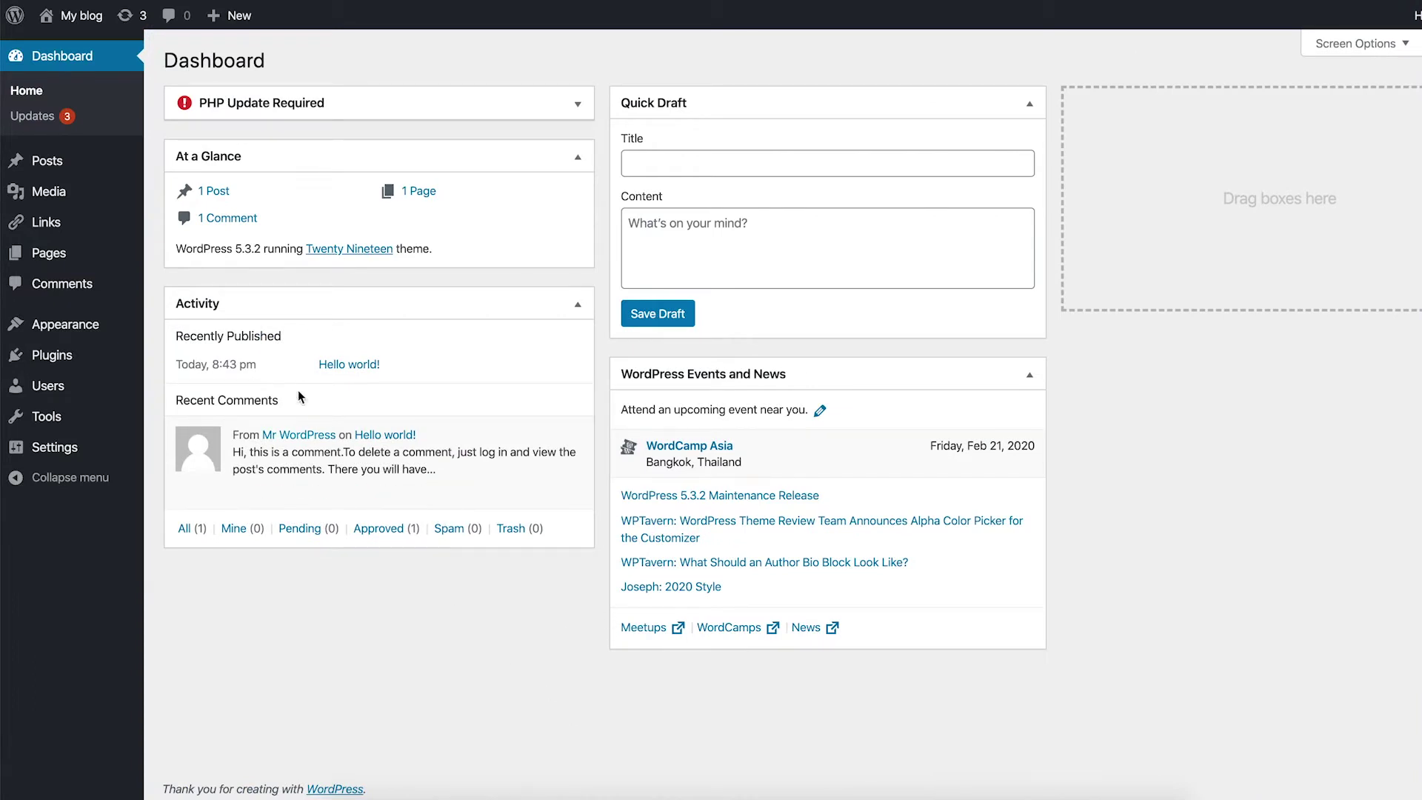
- Search the plugin directory for 'coming soon', then install and activate the SeedProd Coming Soon Page plugin
click(54, 363)
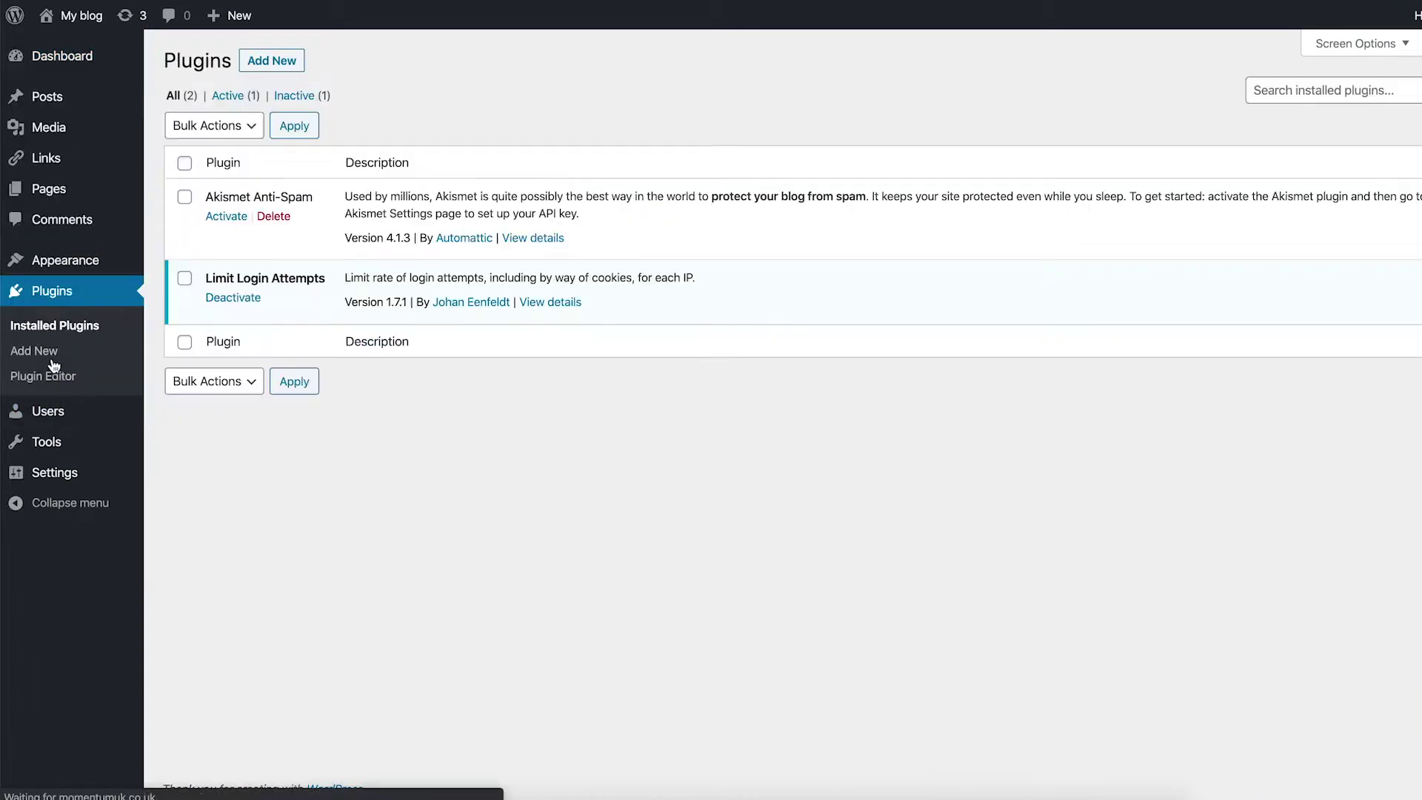
click(282, 72)
click(1281, 114)
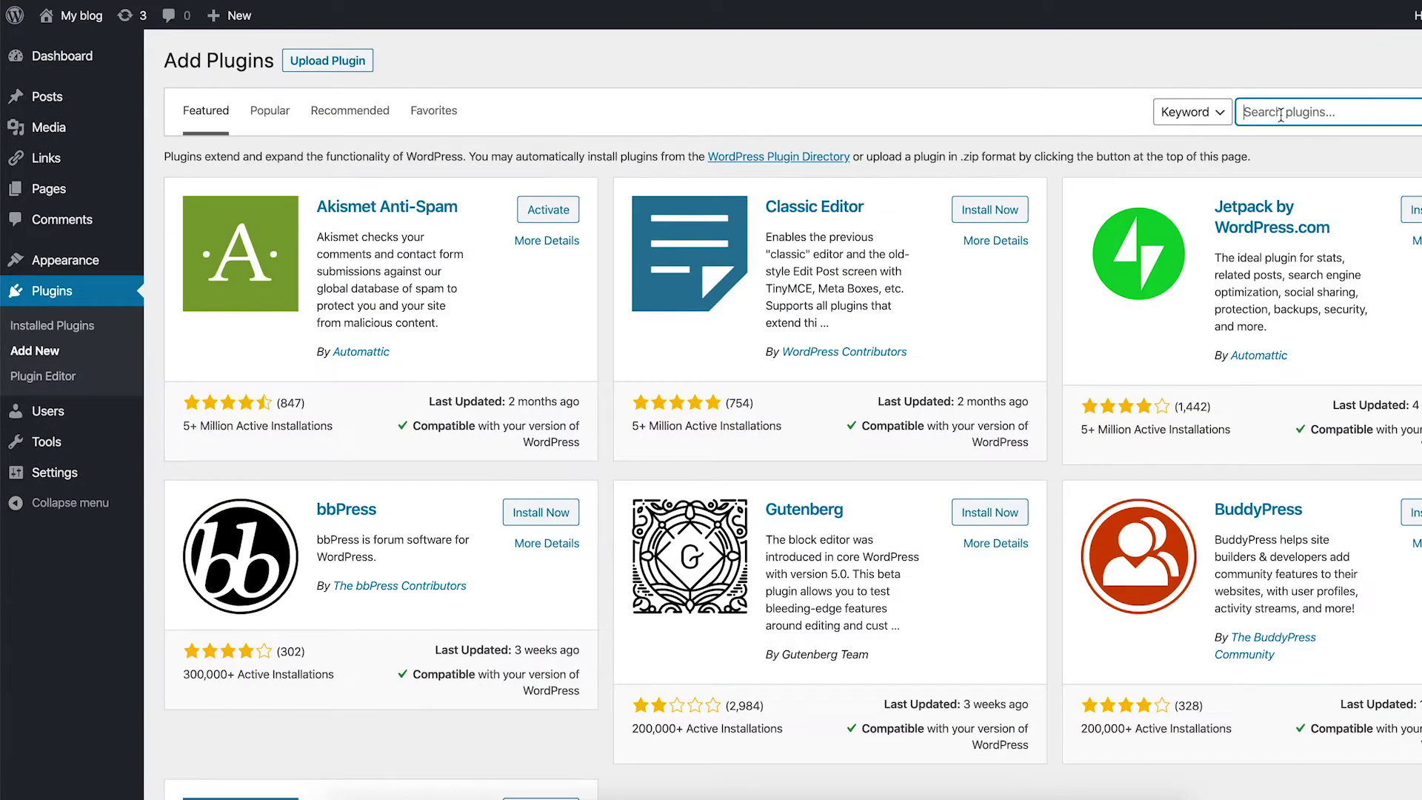
text(coming soon)
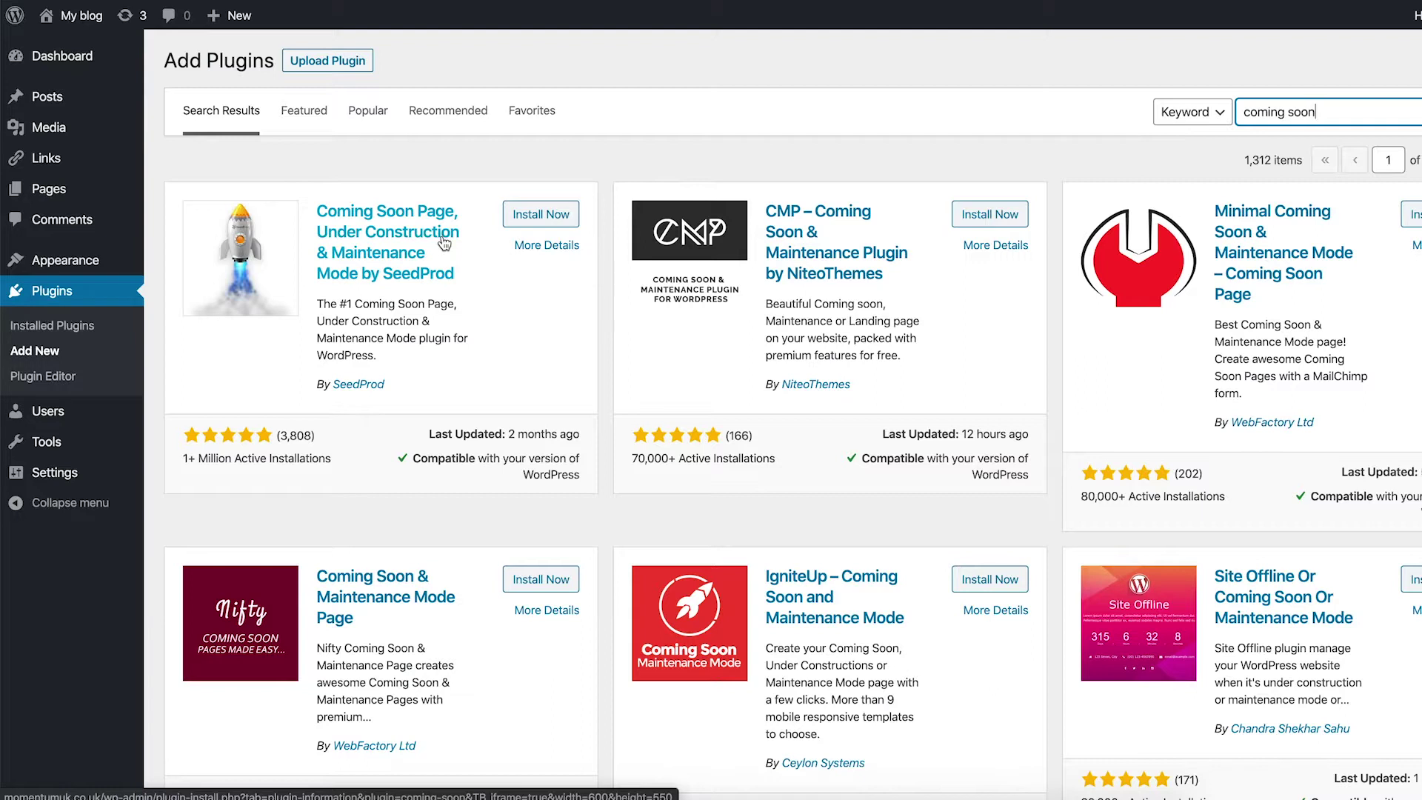
click(528, 221)
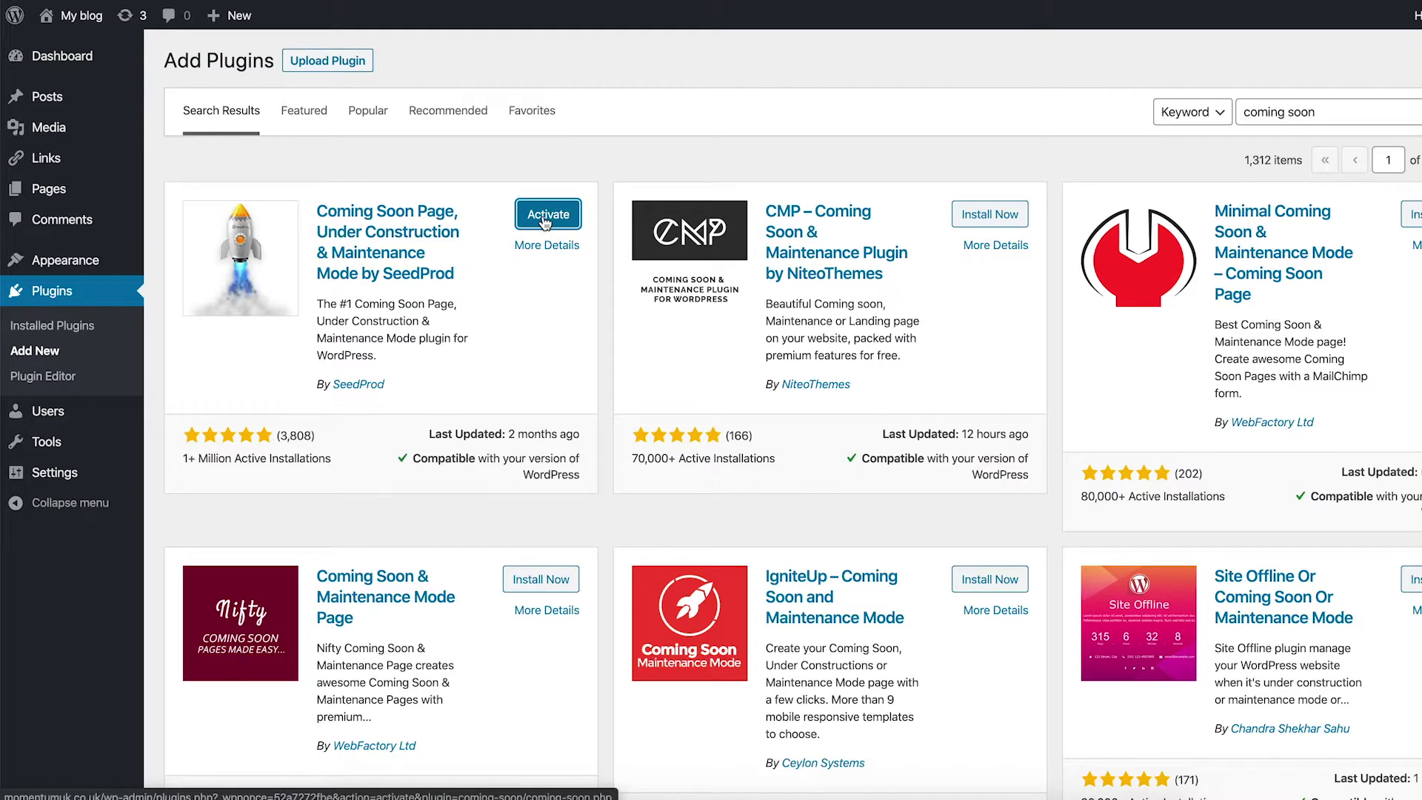
click(545, 221)
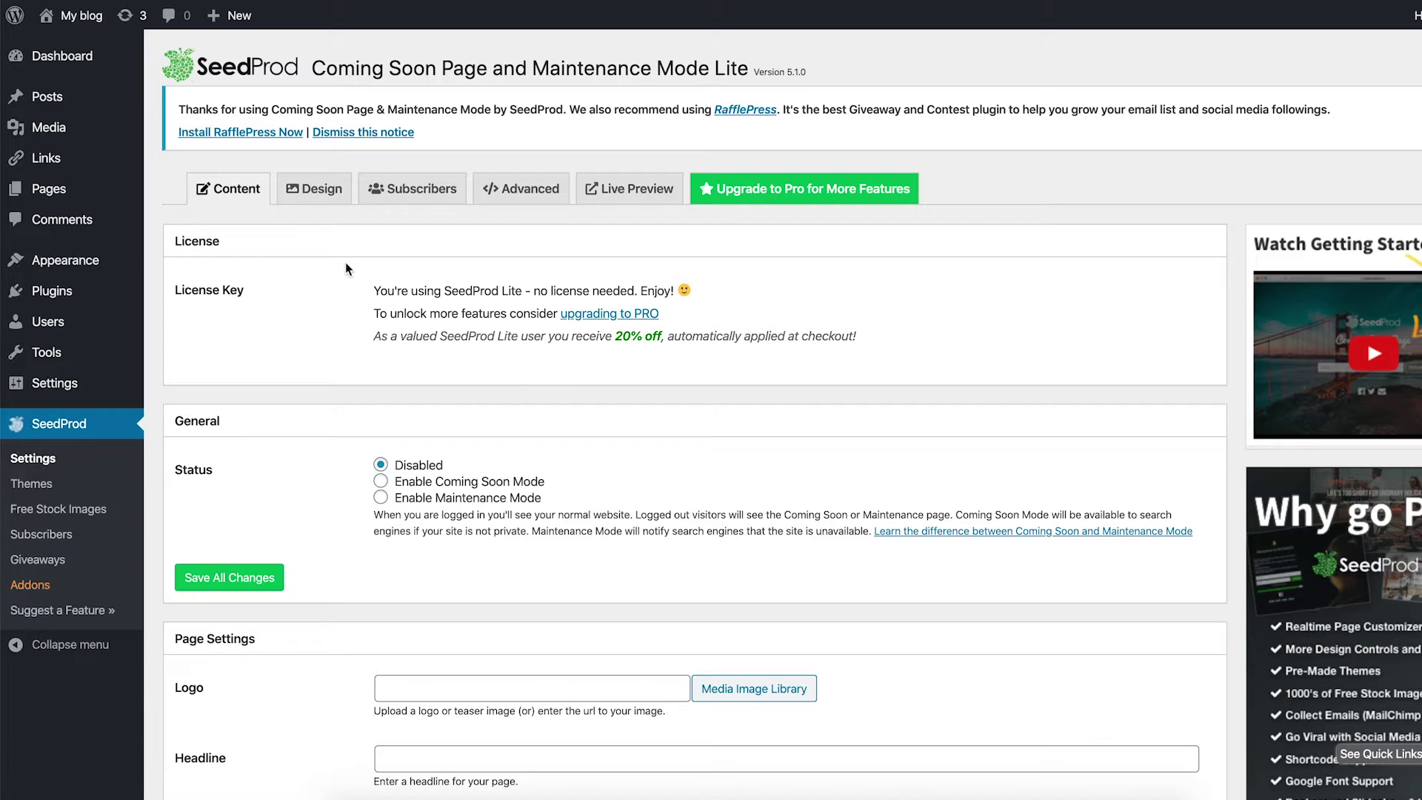
- In Page Settings, insert the Momentum Fitness logo from the Media Library as the page logo
scroll(345, 263, down, 3)
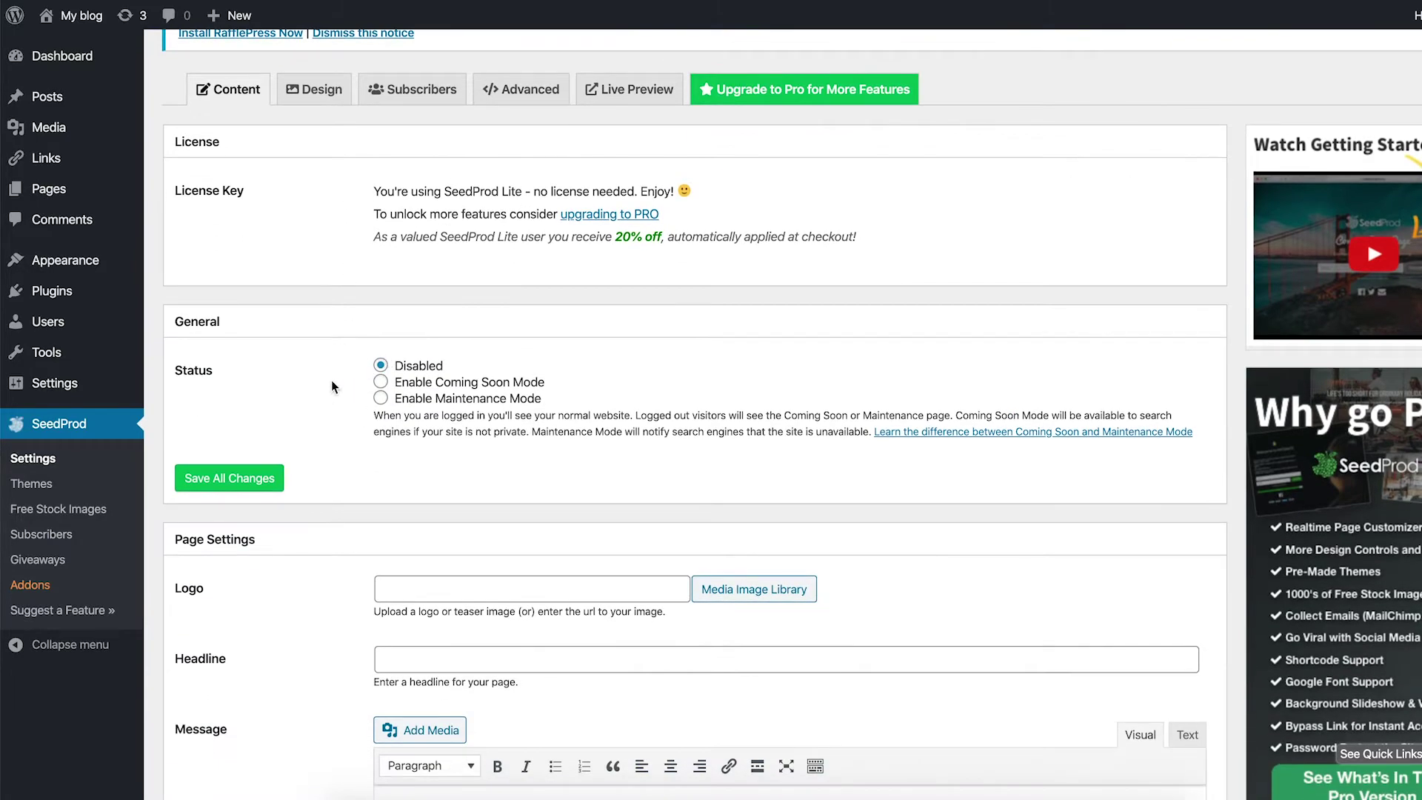
scroll(332, 385, down, 1)
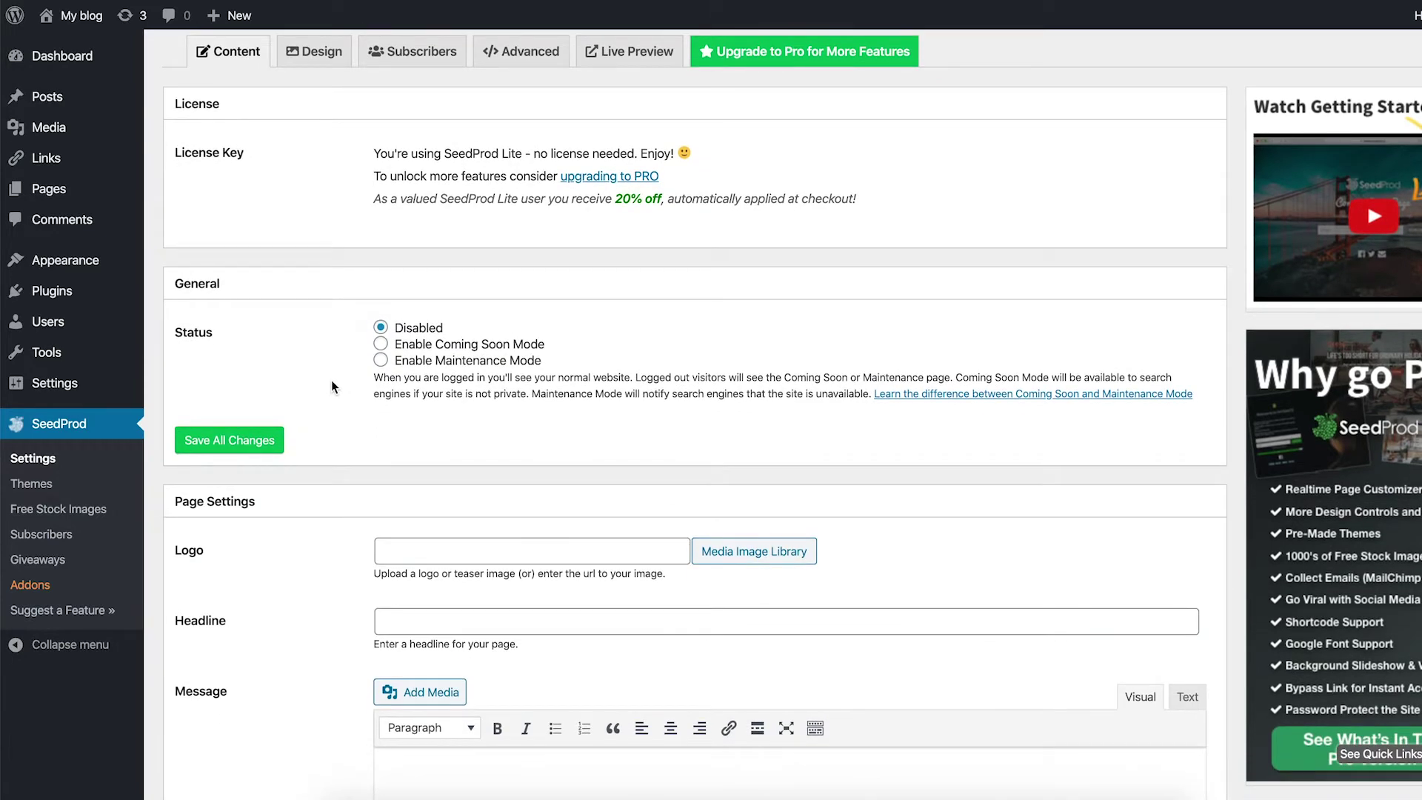
scroll(331, 380, down, 5)
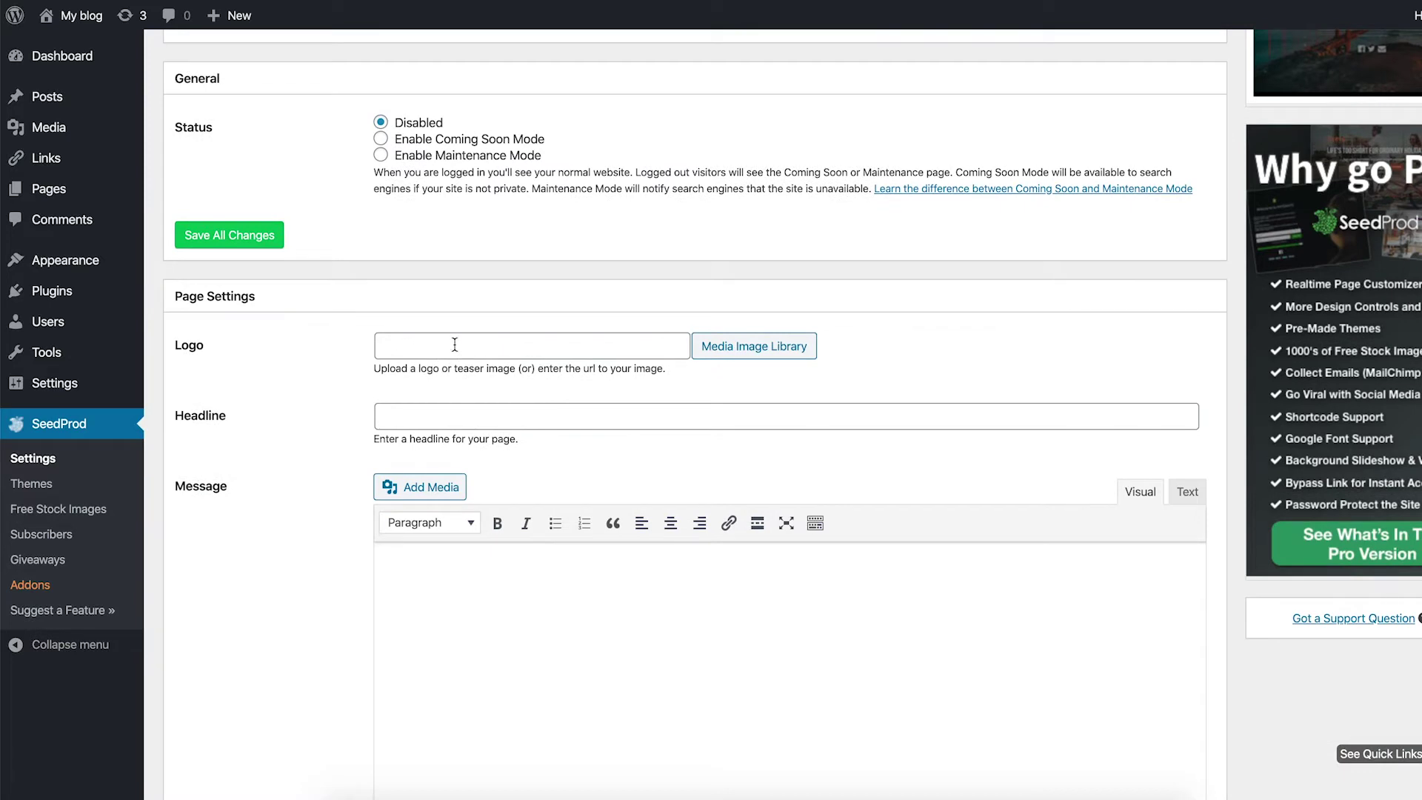
click(728, 357)
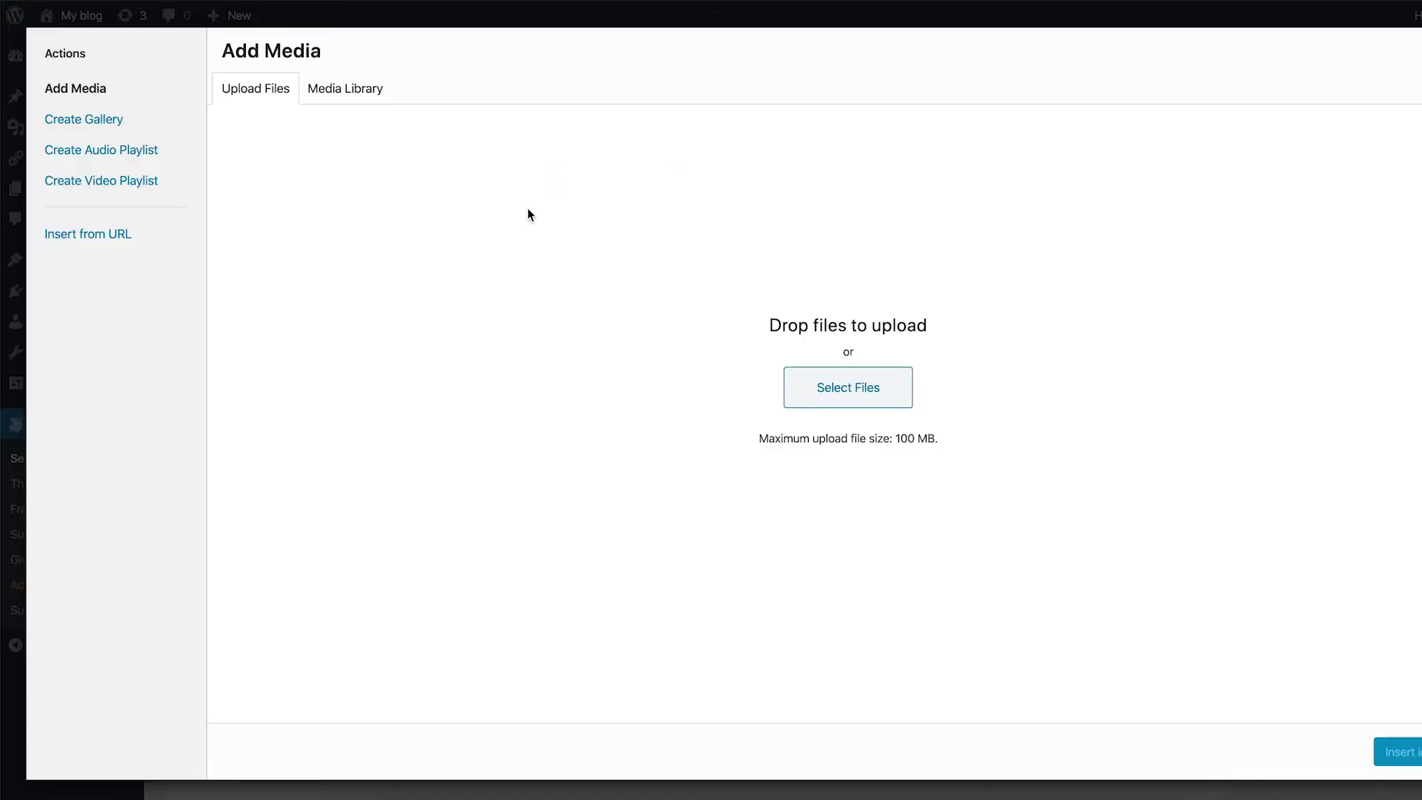
click(358, 94)
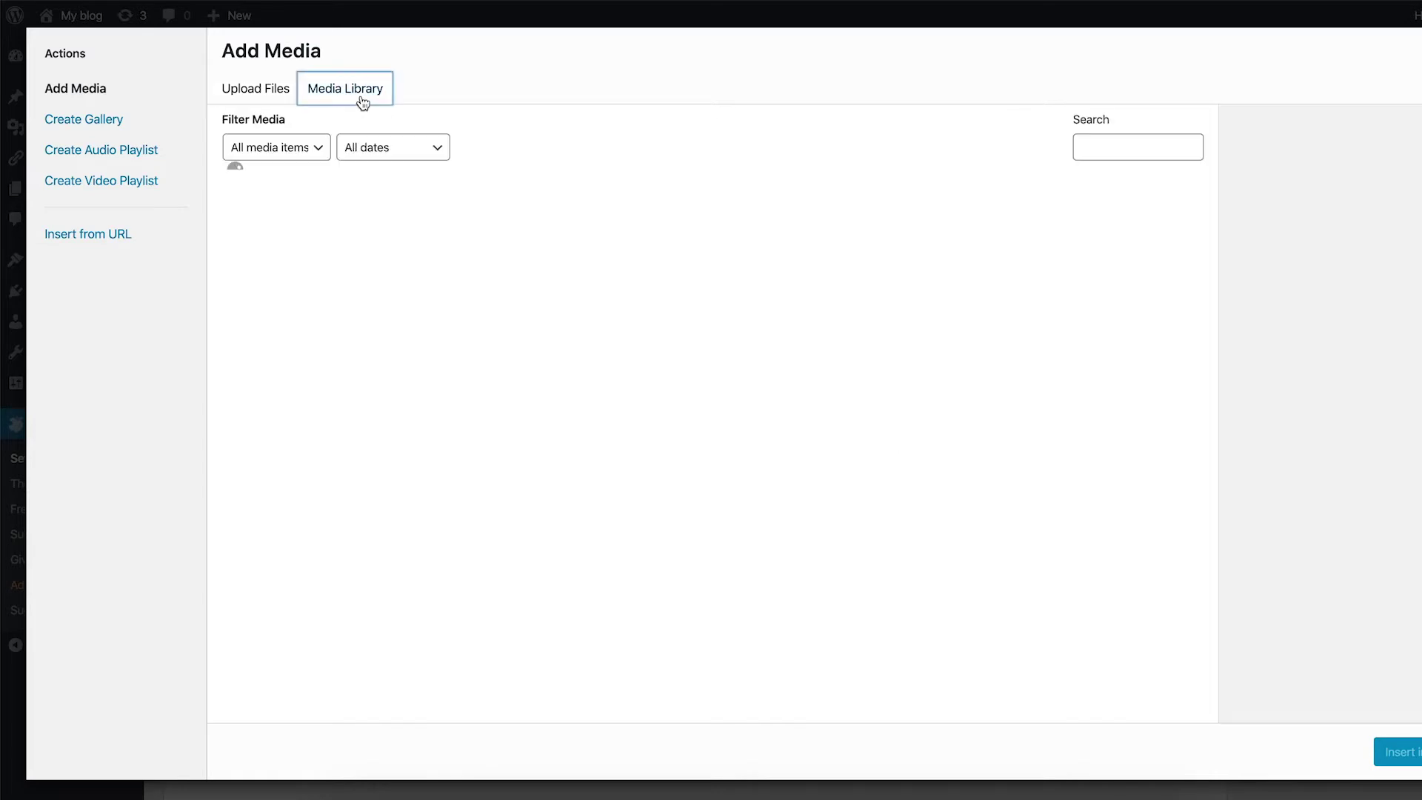
click(305, 239)
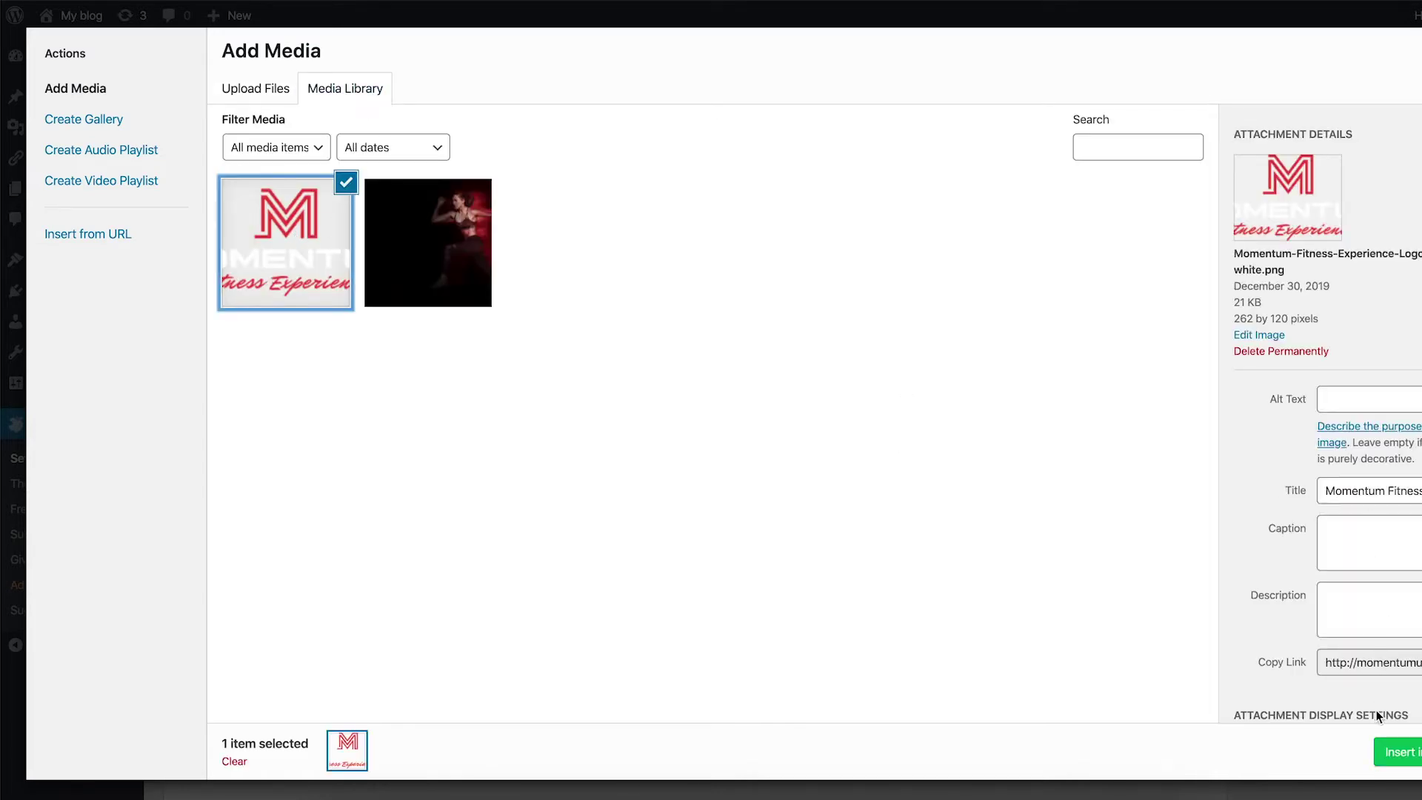
click(1394, 753)
scroll(814, 445, down, 1)
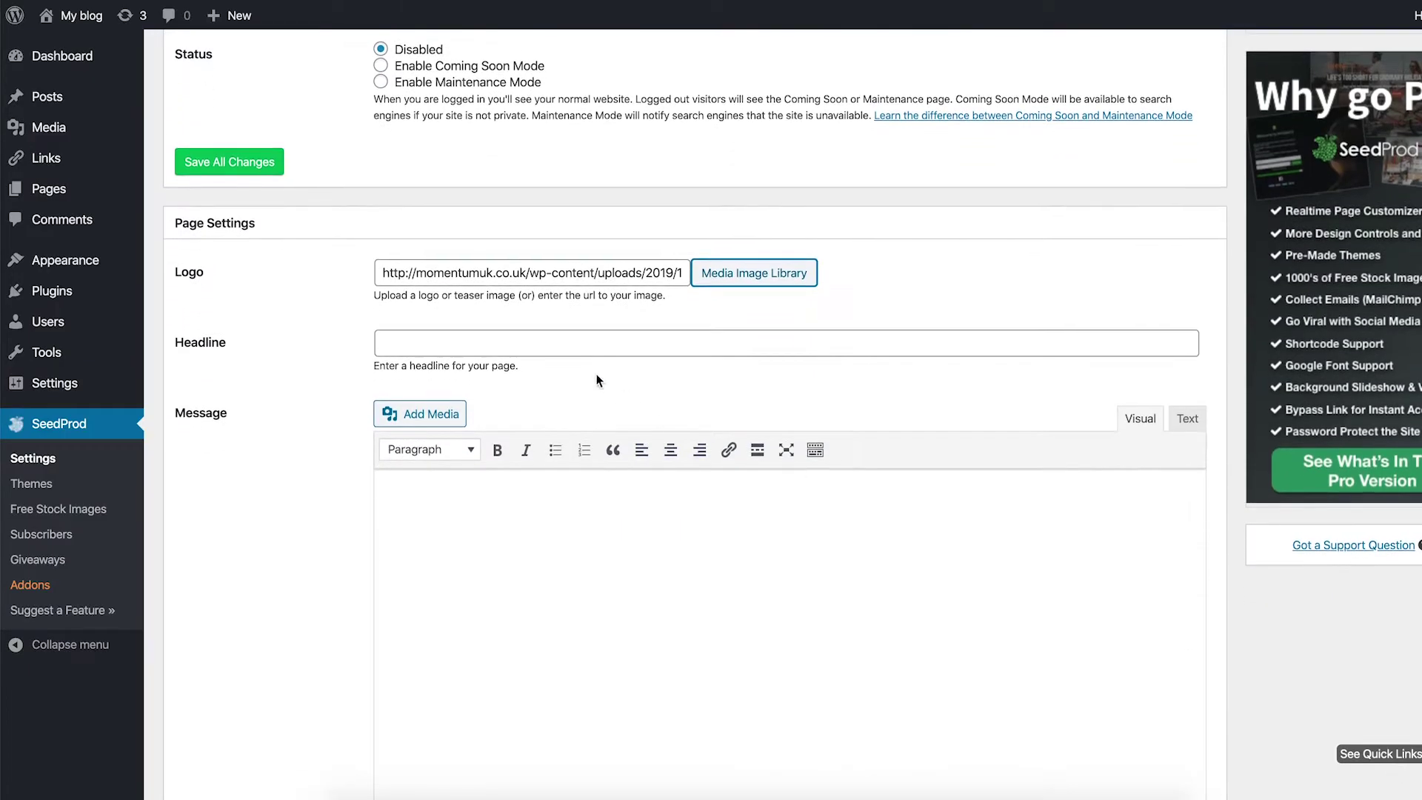
click(548, 350)
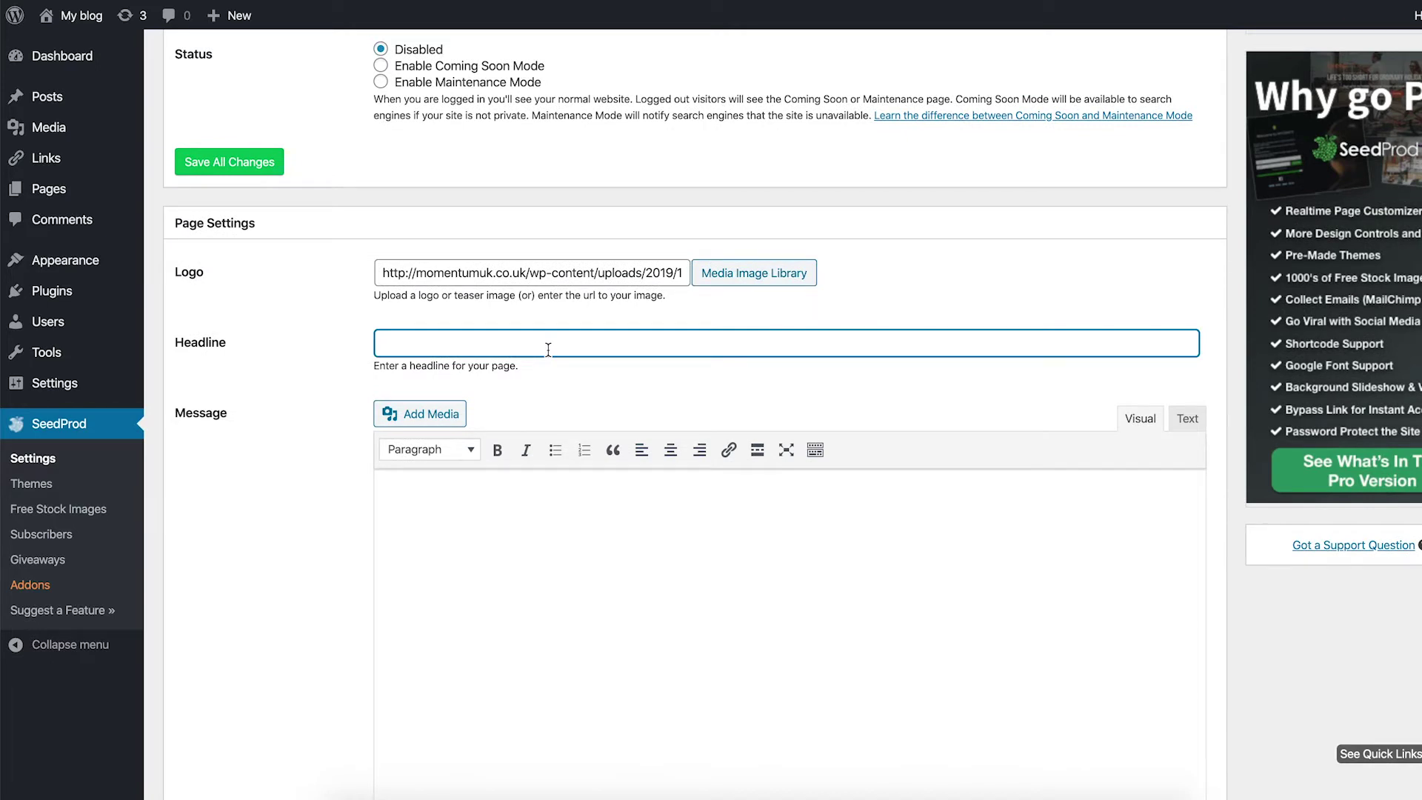
- Enter the headline 'We are working on something awesome' and paste the prepared message
text(We are working on something aw)
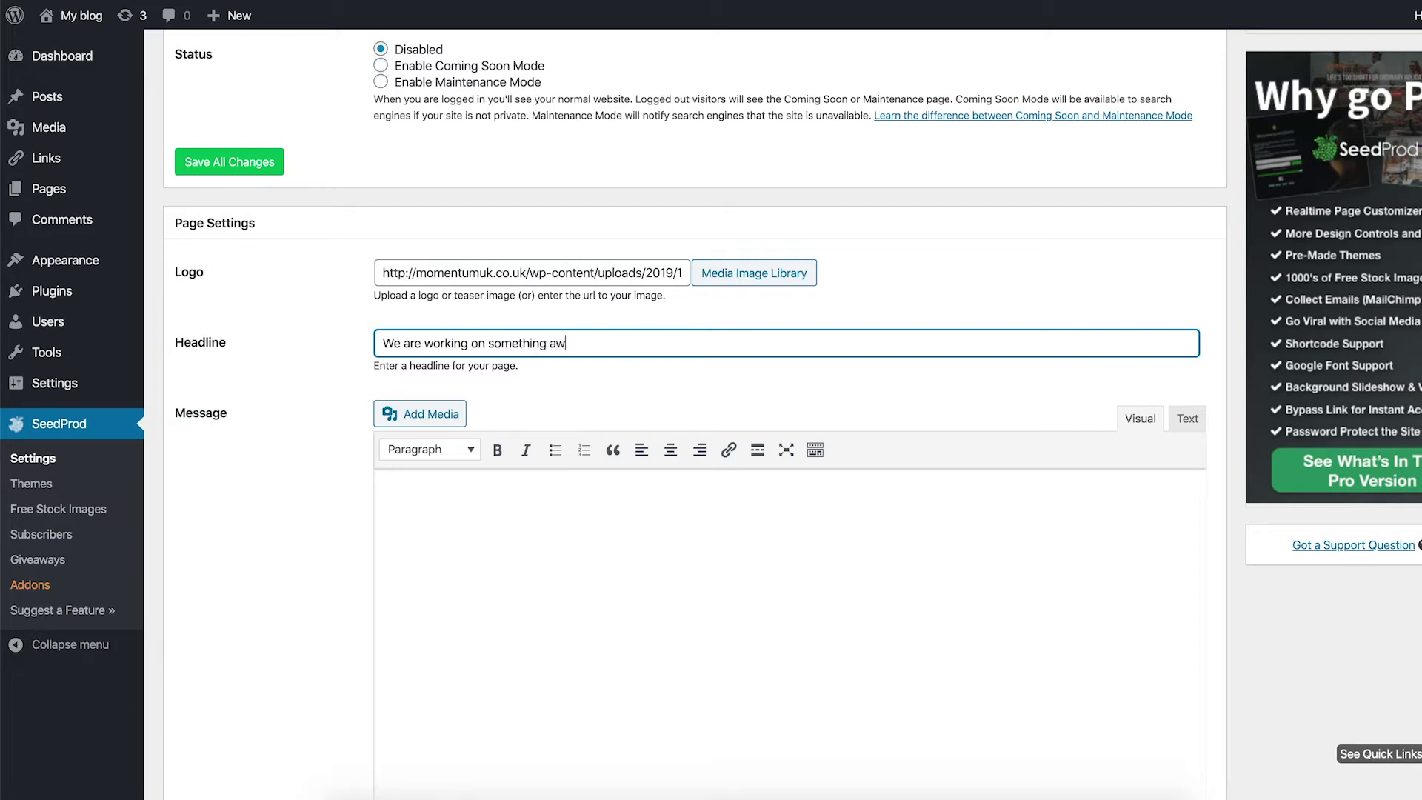
text(esome.)
click(592, 524)
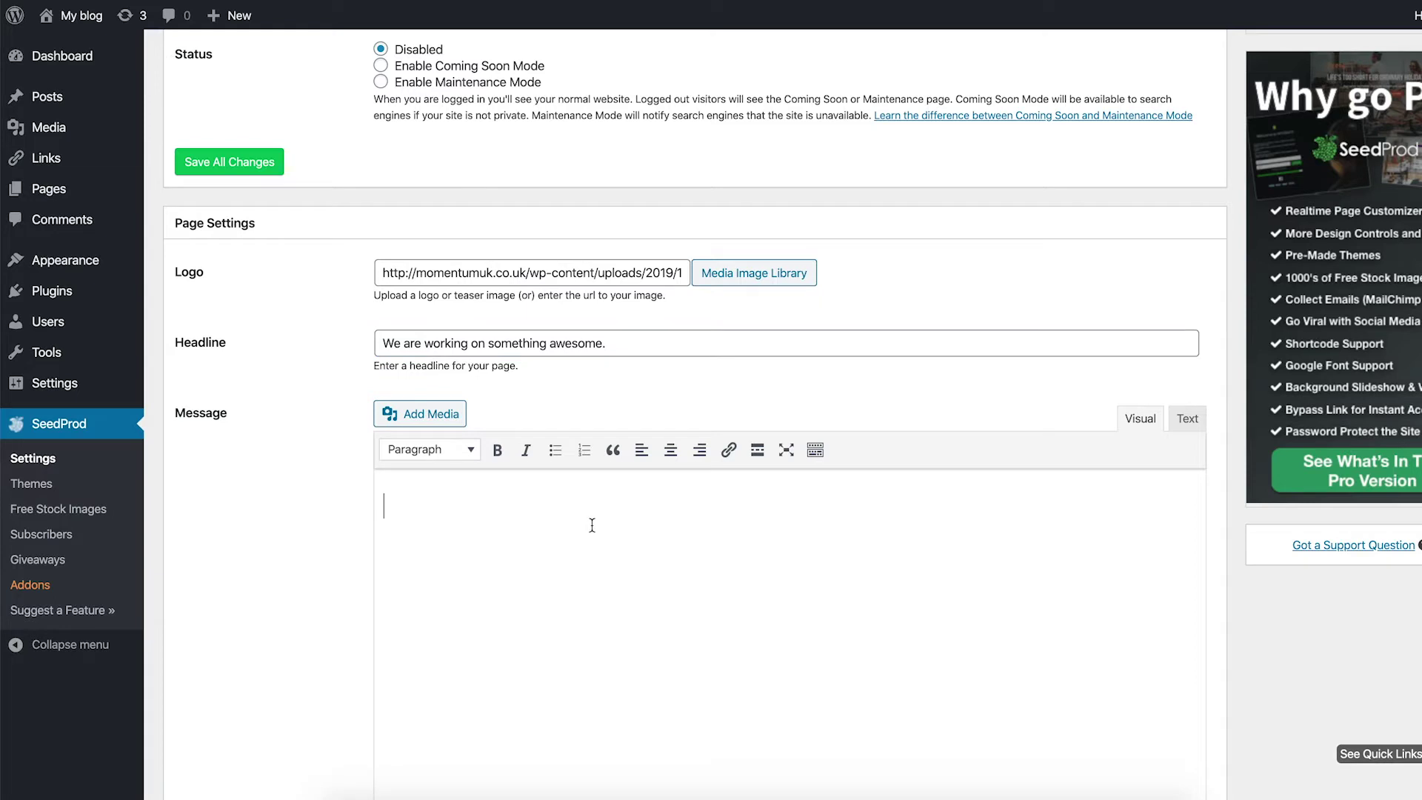
text(Thanks for popping by. Our brand new site will be up and running in no time. For now, just pop us an email)
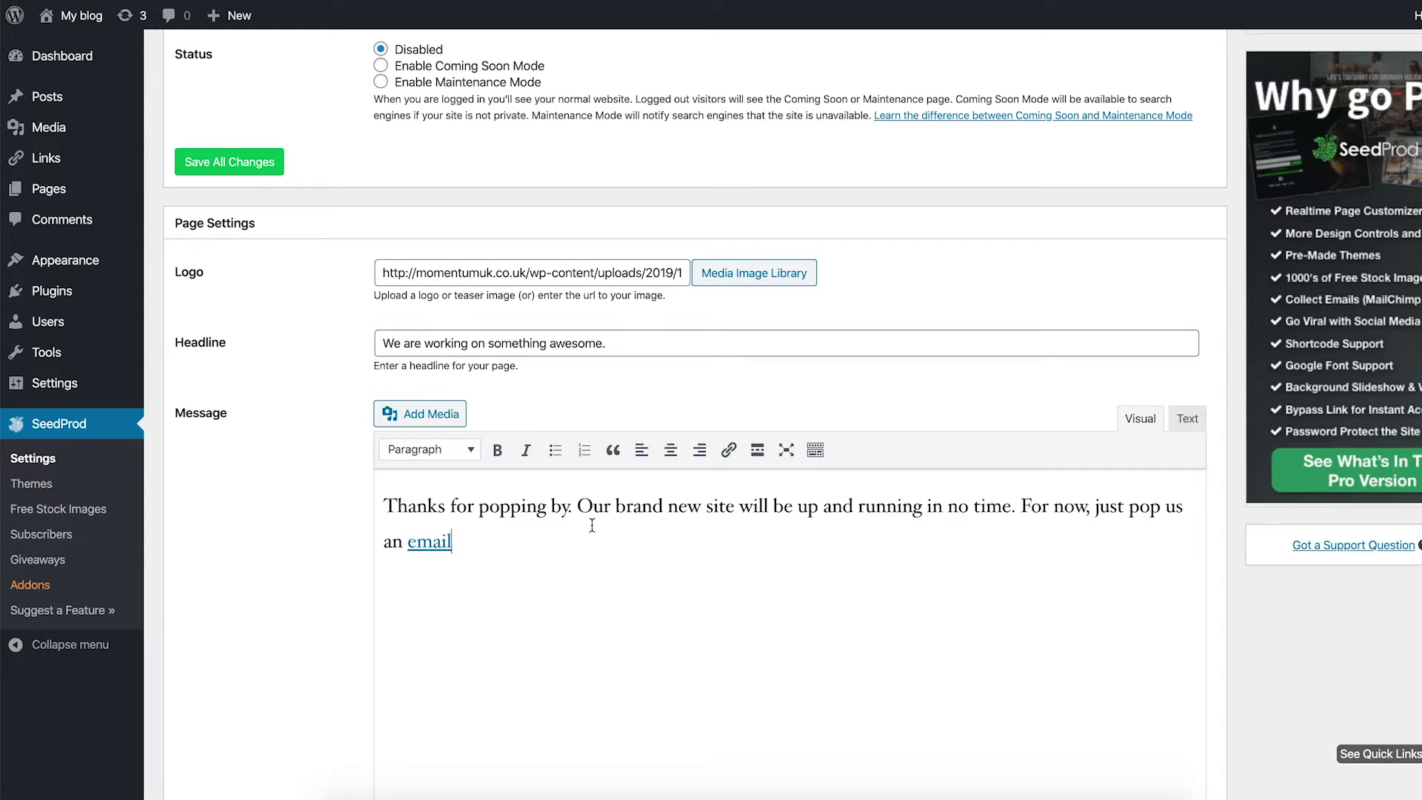
- Correct the mistyped zero to 'o' in the message's email link address
scroll(593, 525, down, 1)
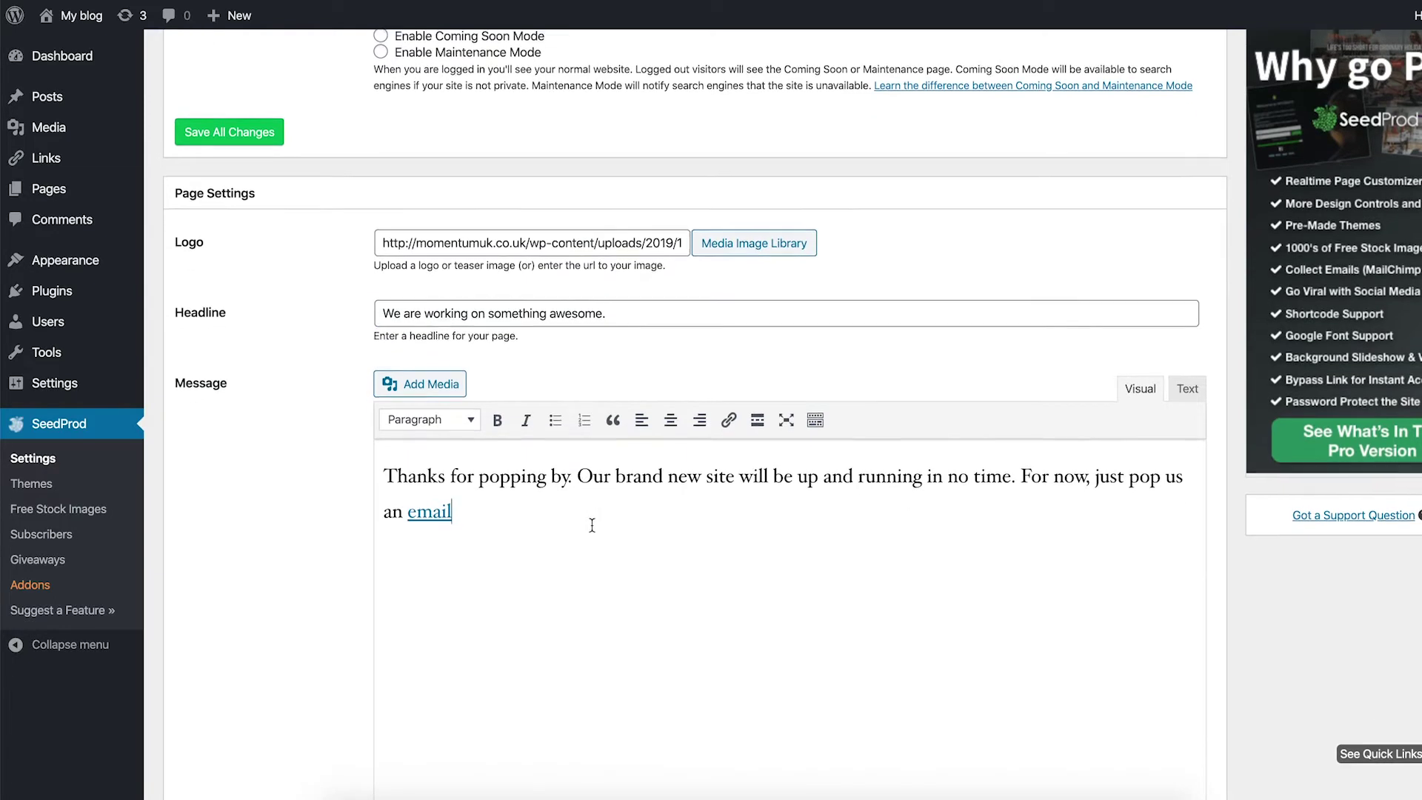
scroll(593, 524, down, 2)
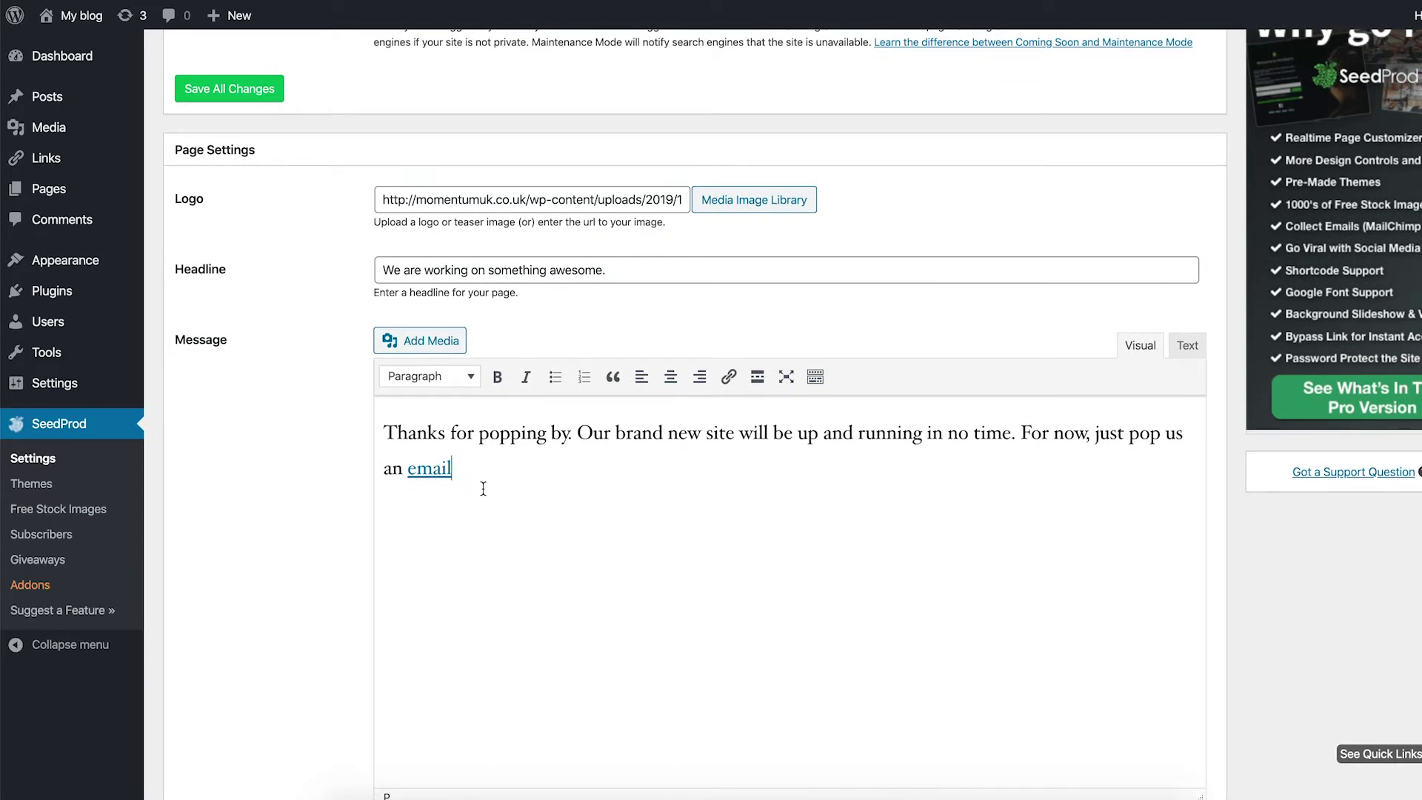
drag(455, 469, 408, 469)
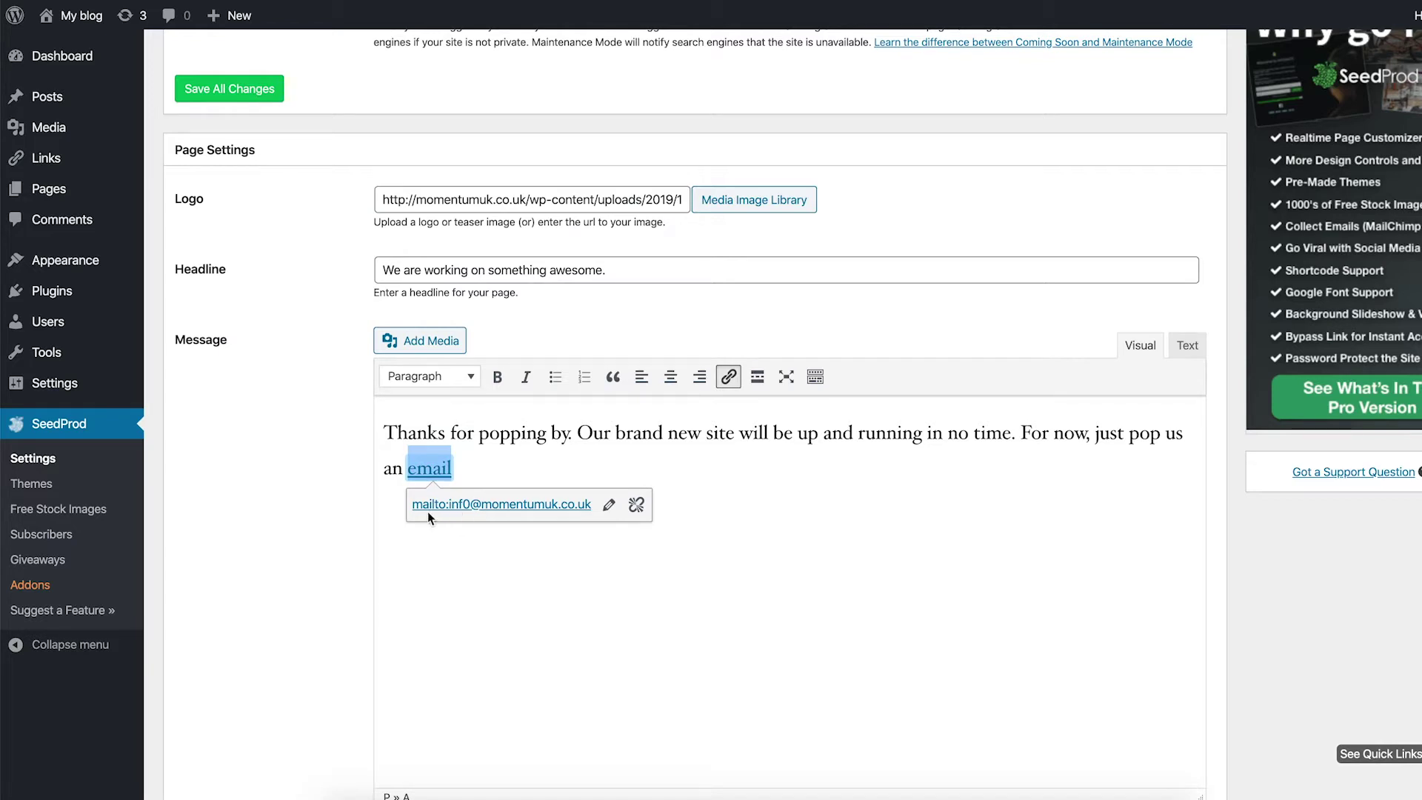
click(608, 506)
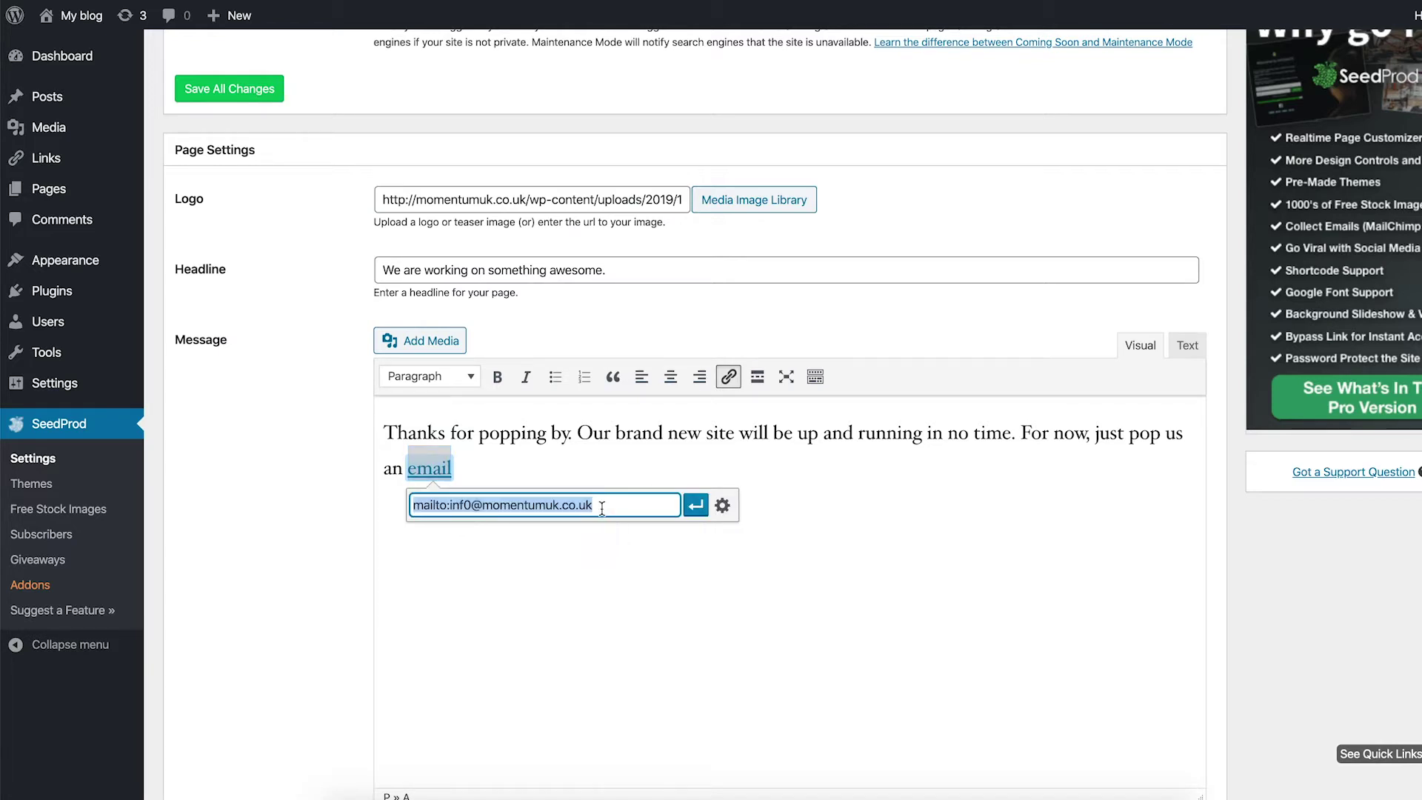
click(463, 505)
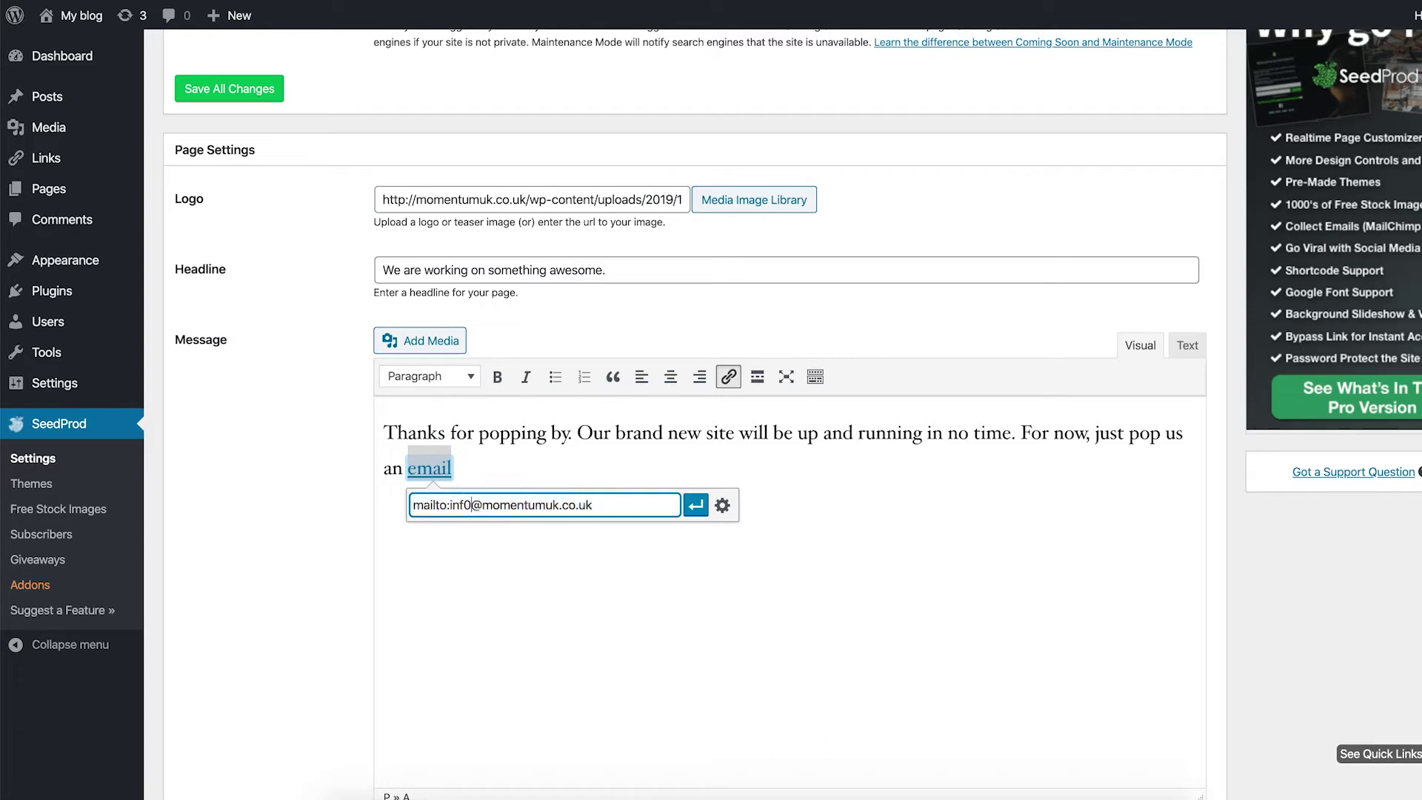
key(BackSpace)
text(o)
click(696, 505)
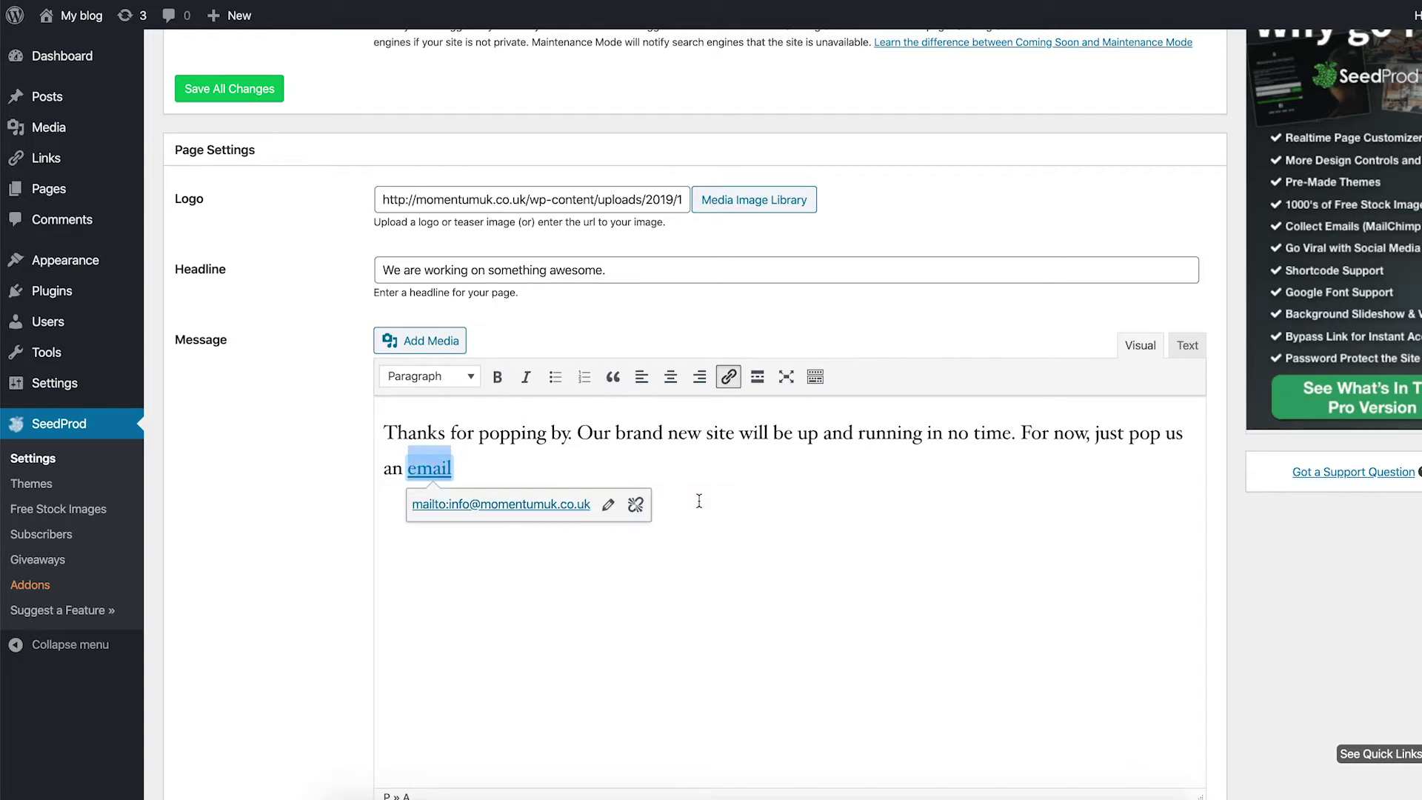
- Save all changes on the Content tab, keeping the logo, headline and message
scroll(699, 501, down, 3)
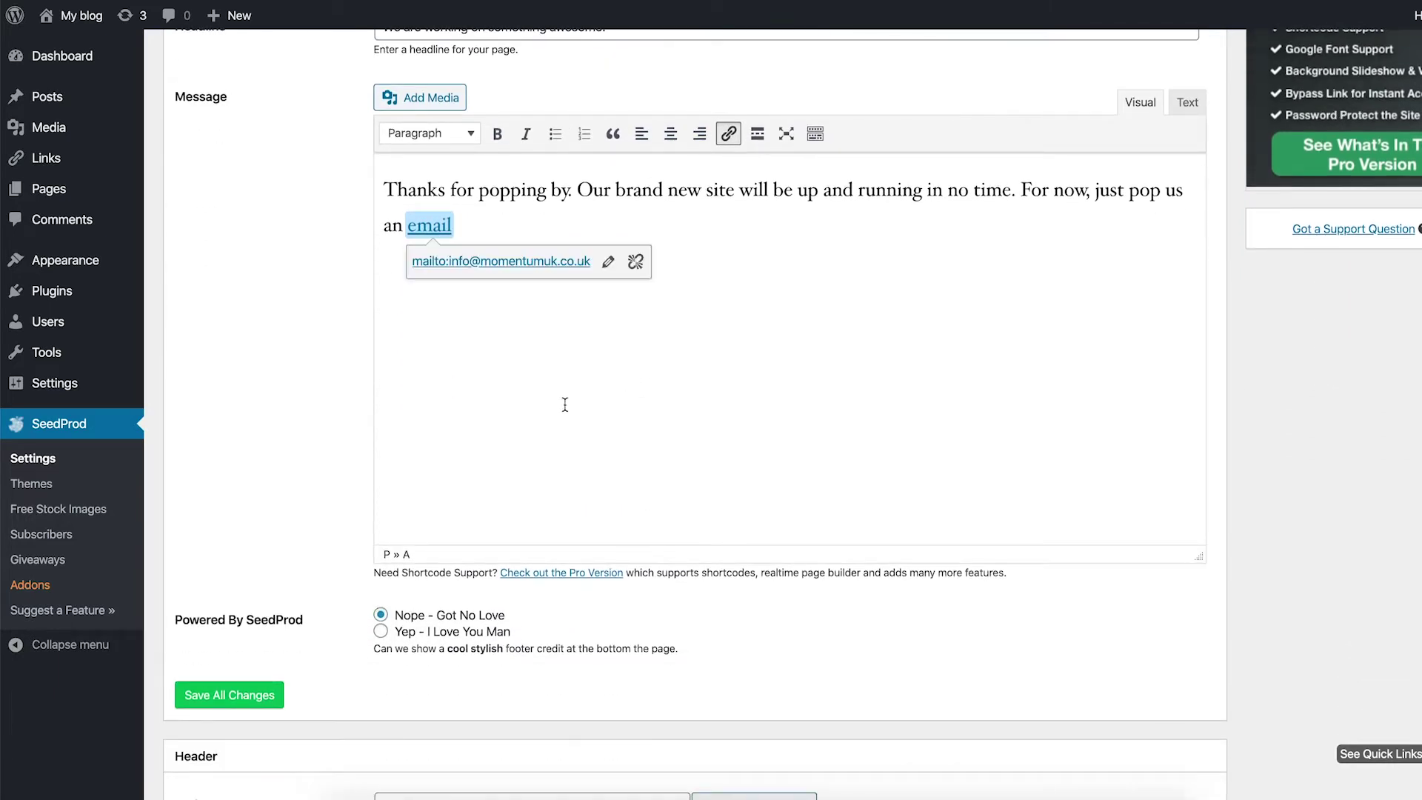
scroll(564, 405, down, 2)
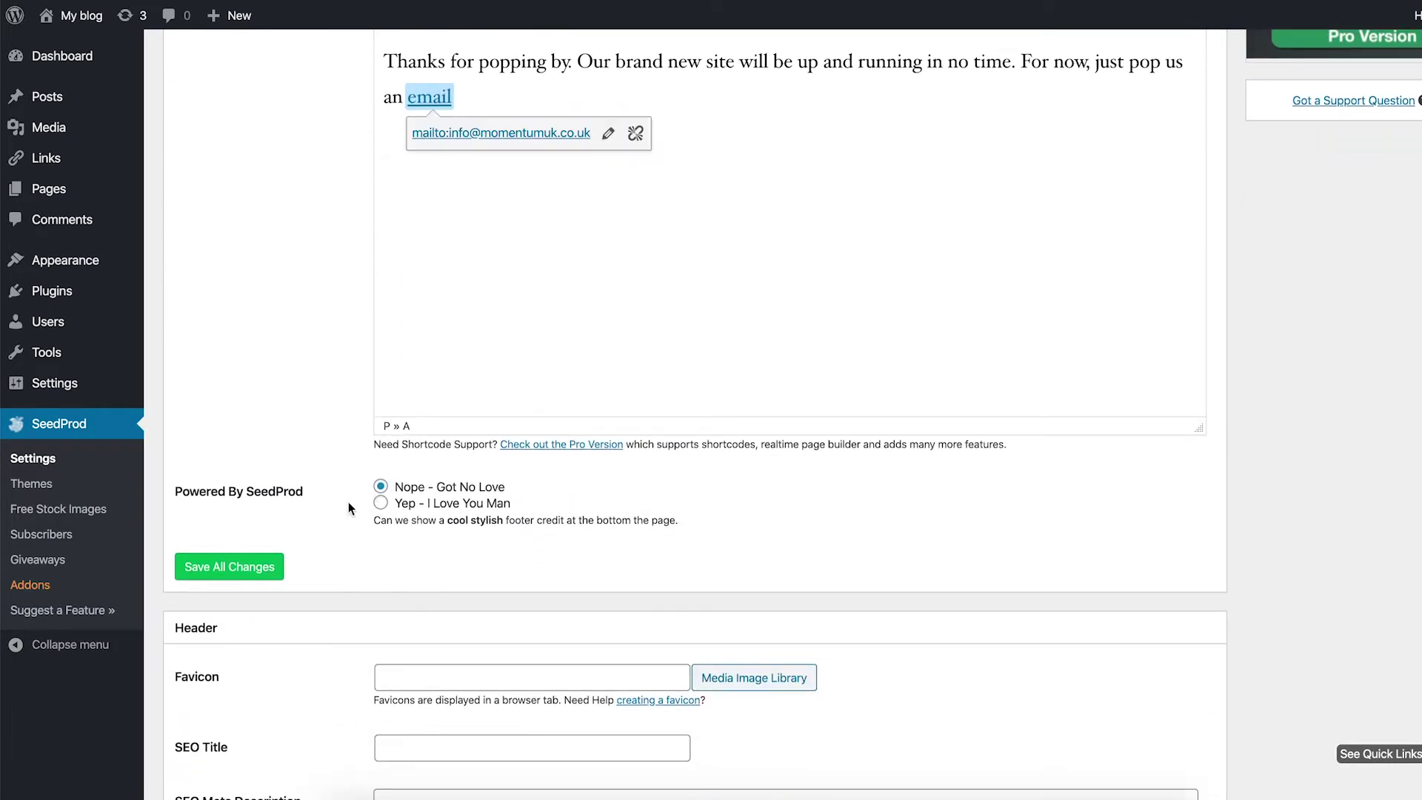
scroll(349, 507, down, 3)
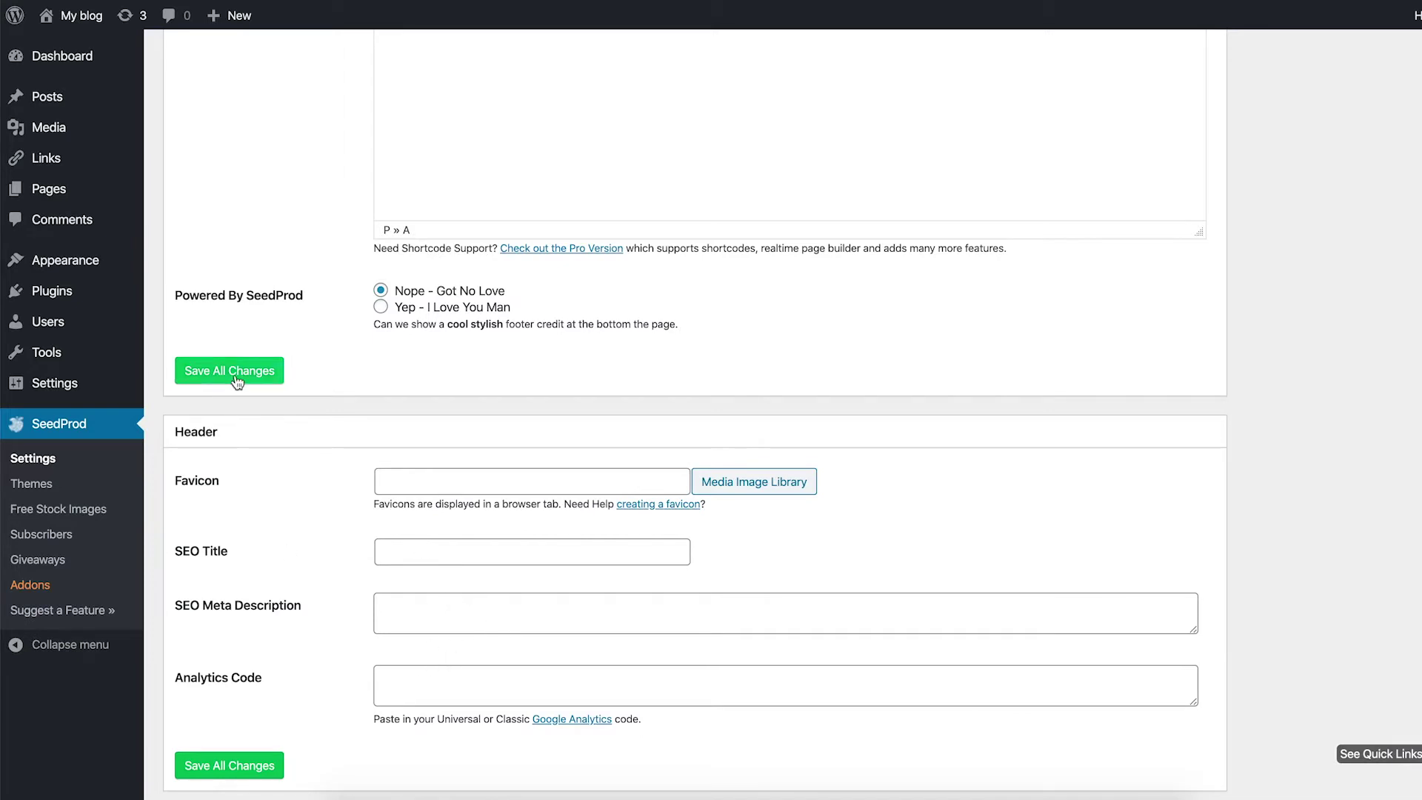
scroll(237, 381, up, 3)
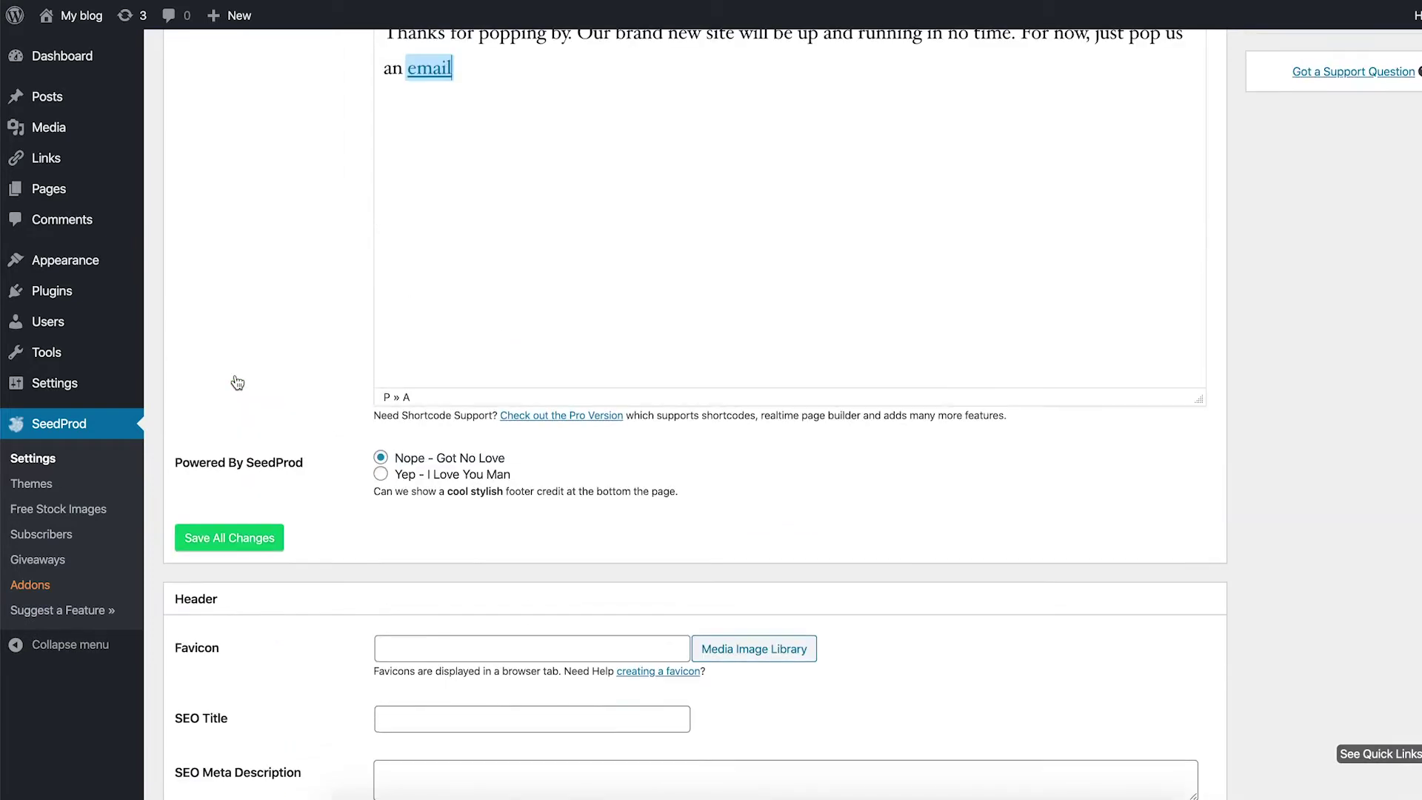
click(229, 547)
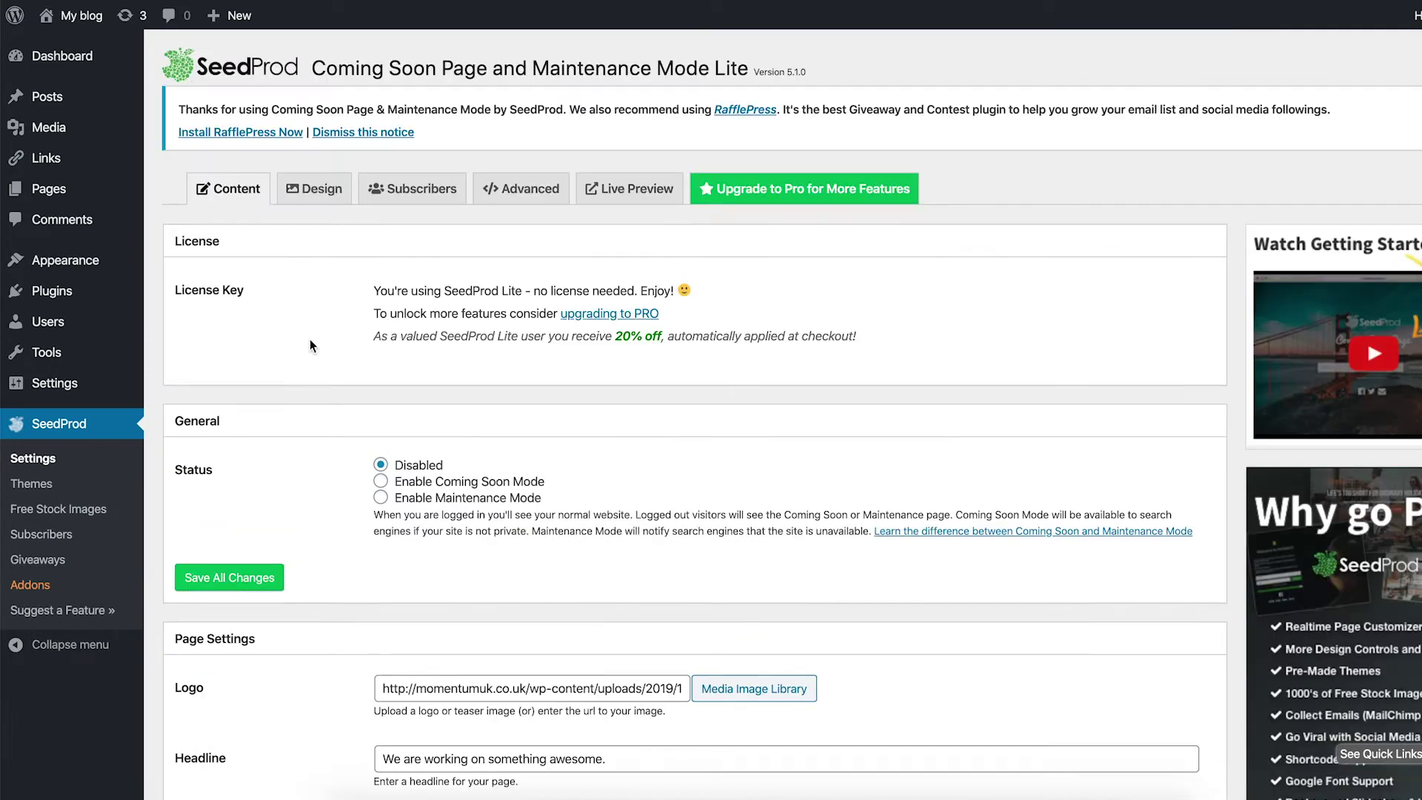
- On the Design tab, insert the fitness background photo from the Media Library as the background image
click(311, 194)
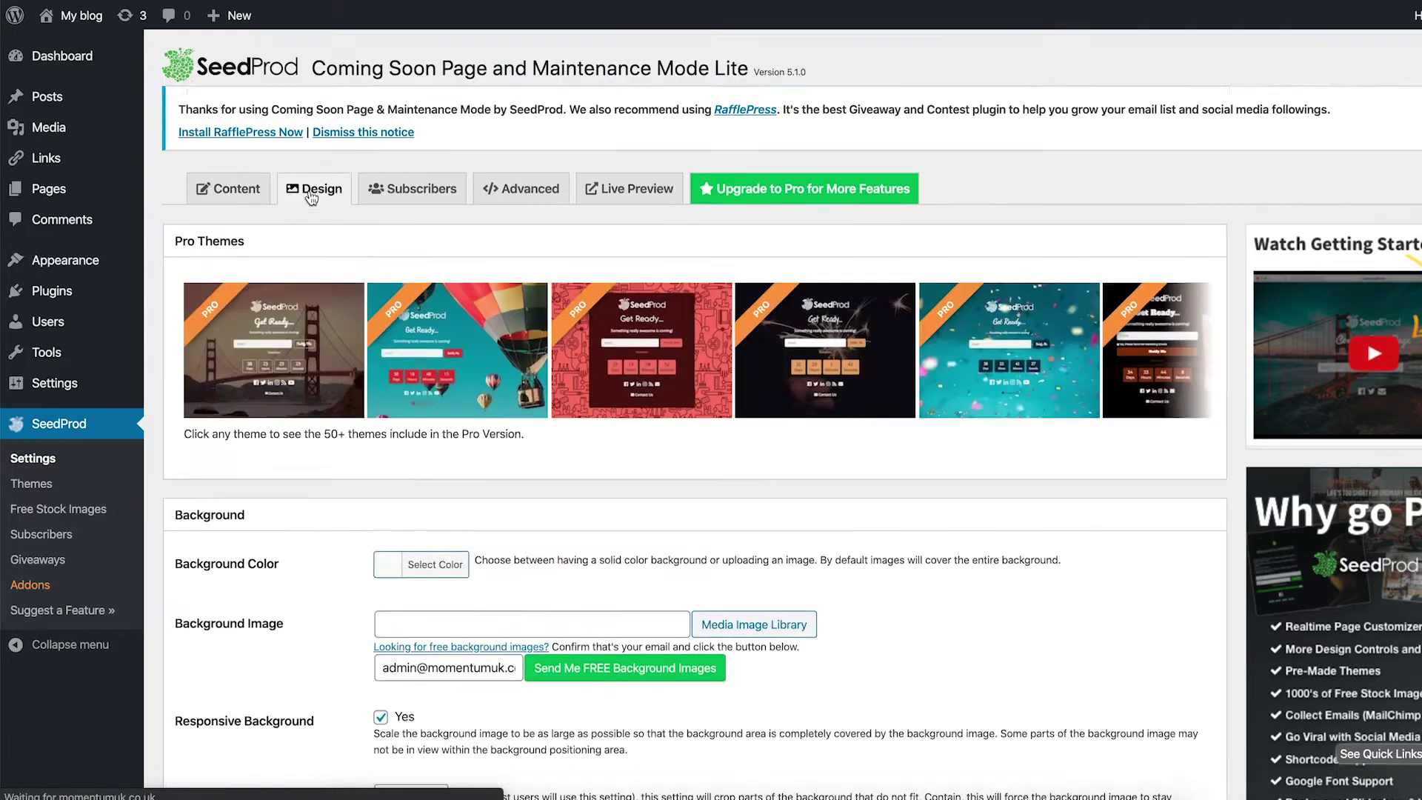
scroll(308, 346, down, 4)
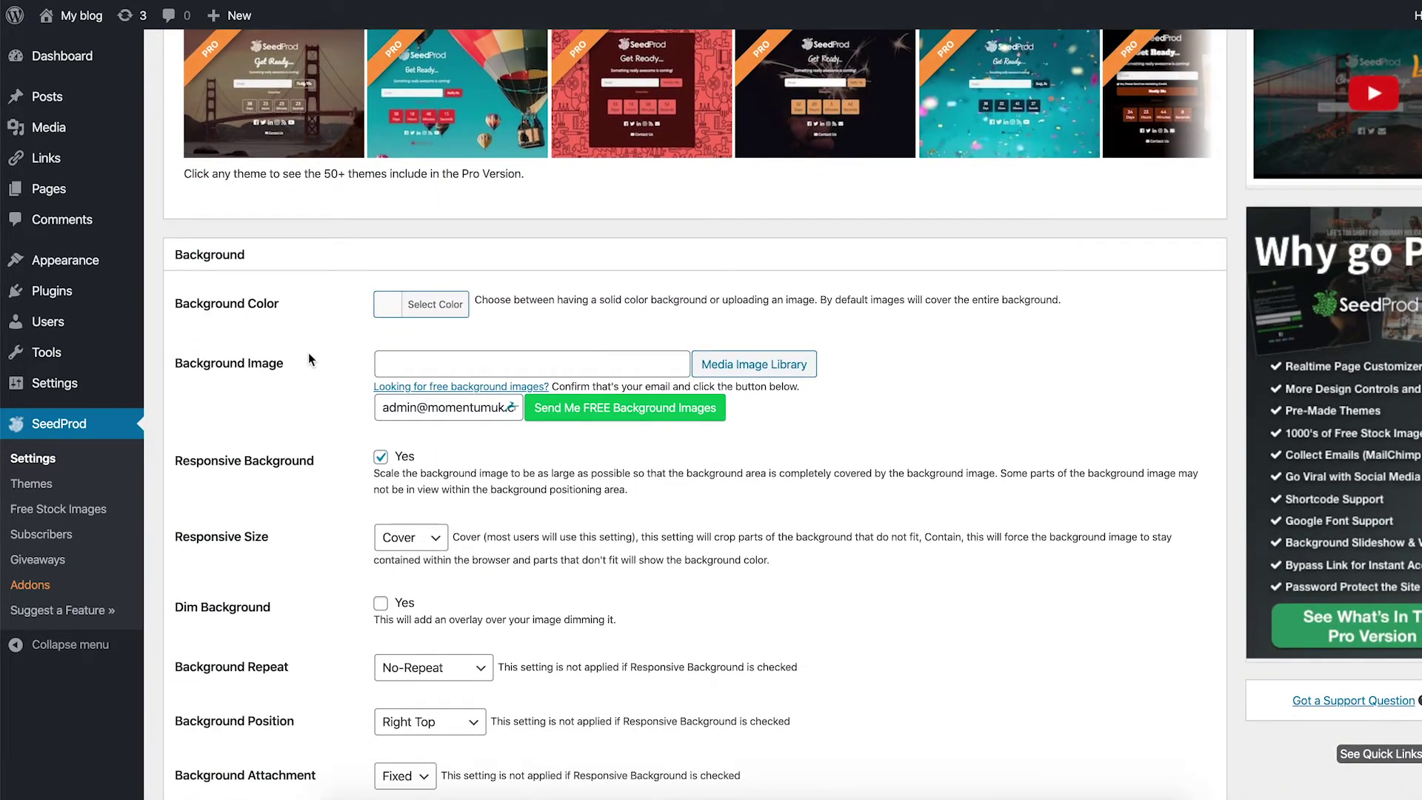
click(716, 365)
click(334, 95)
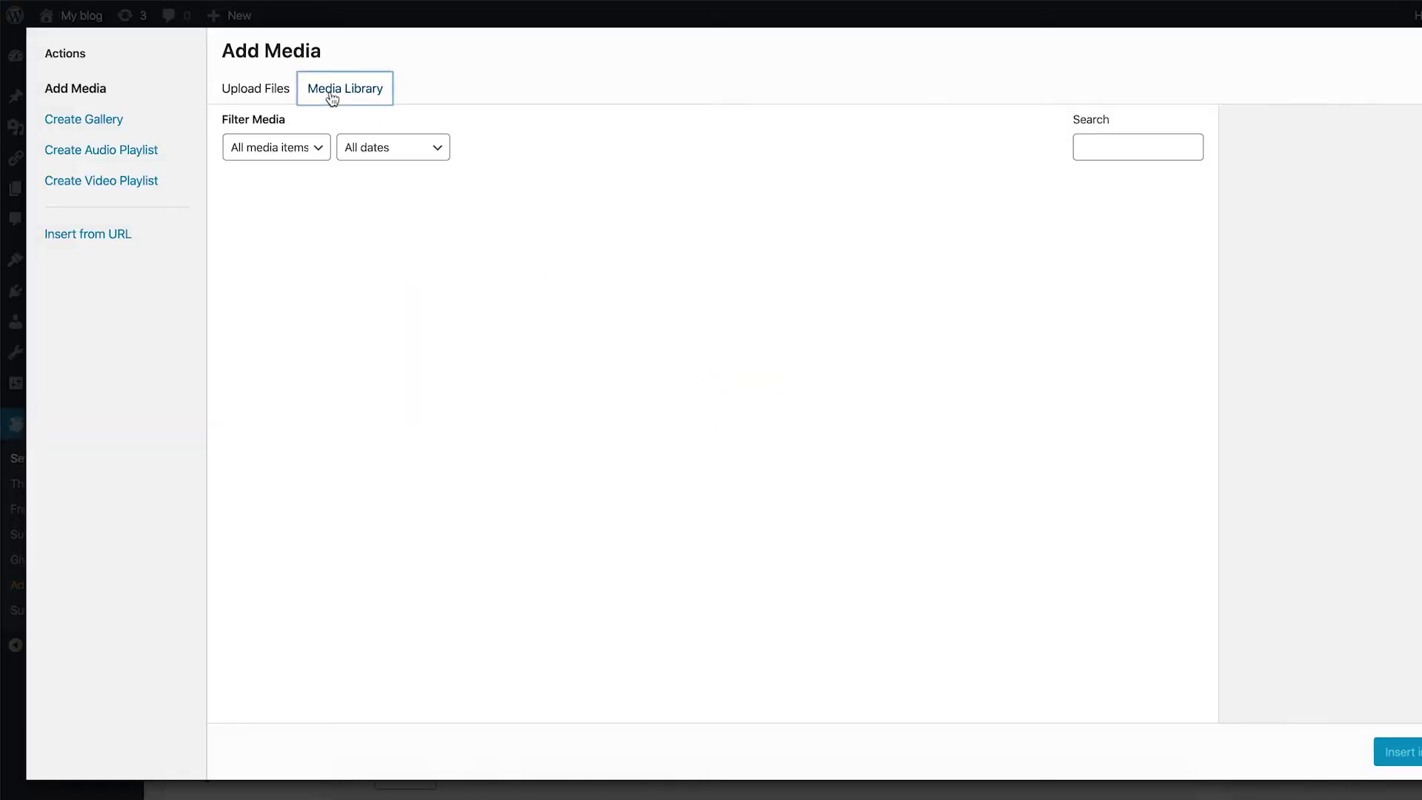
click(426, 267)
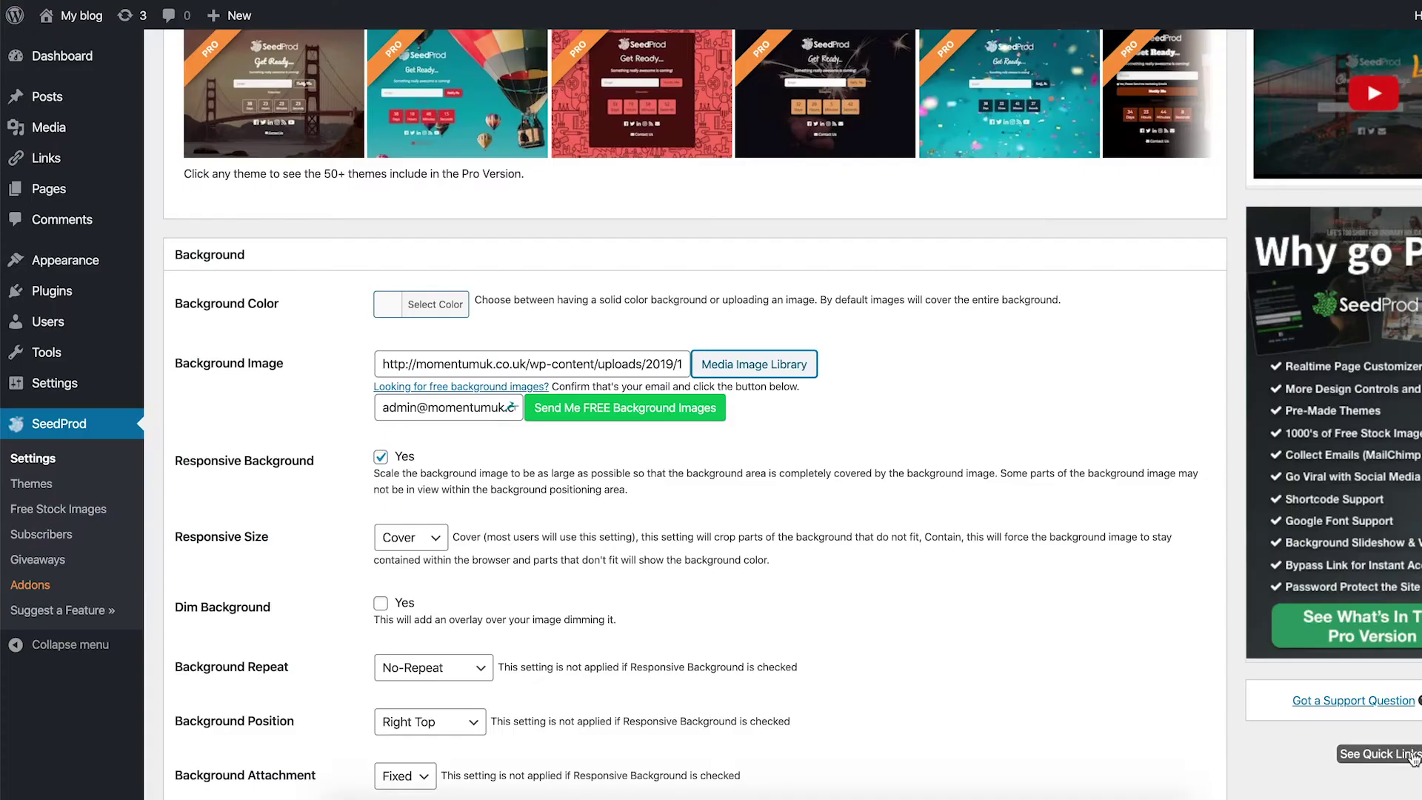
click(1410, 756)
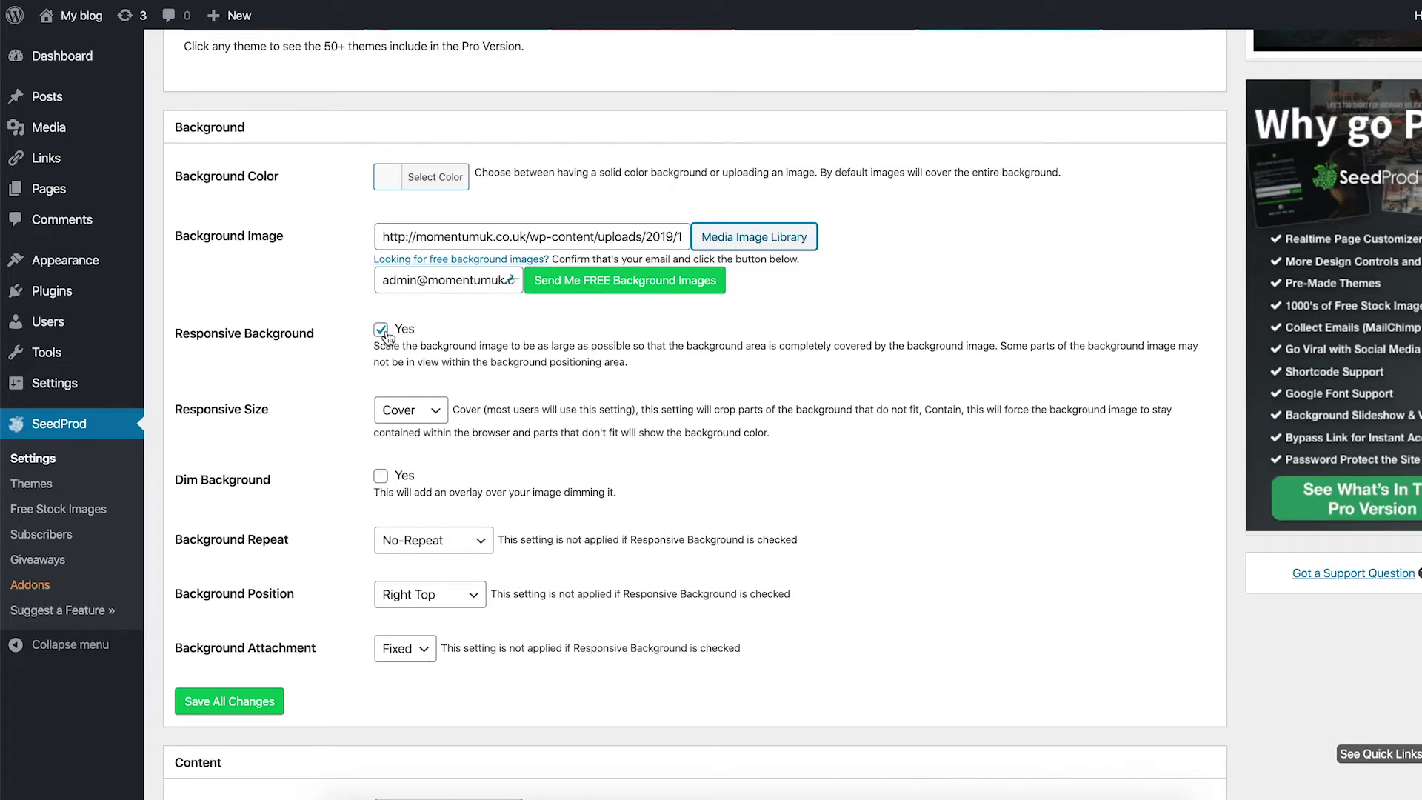
scroll(384, 337, down, 1)
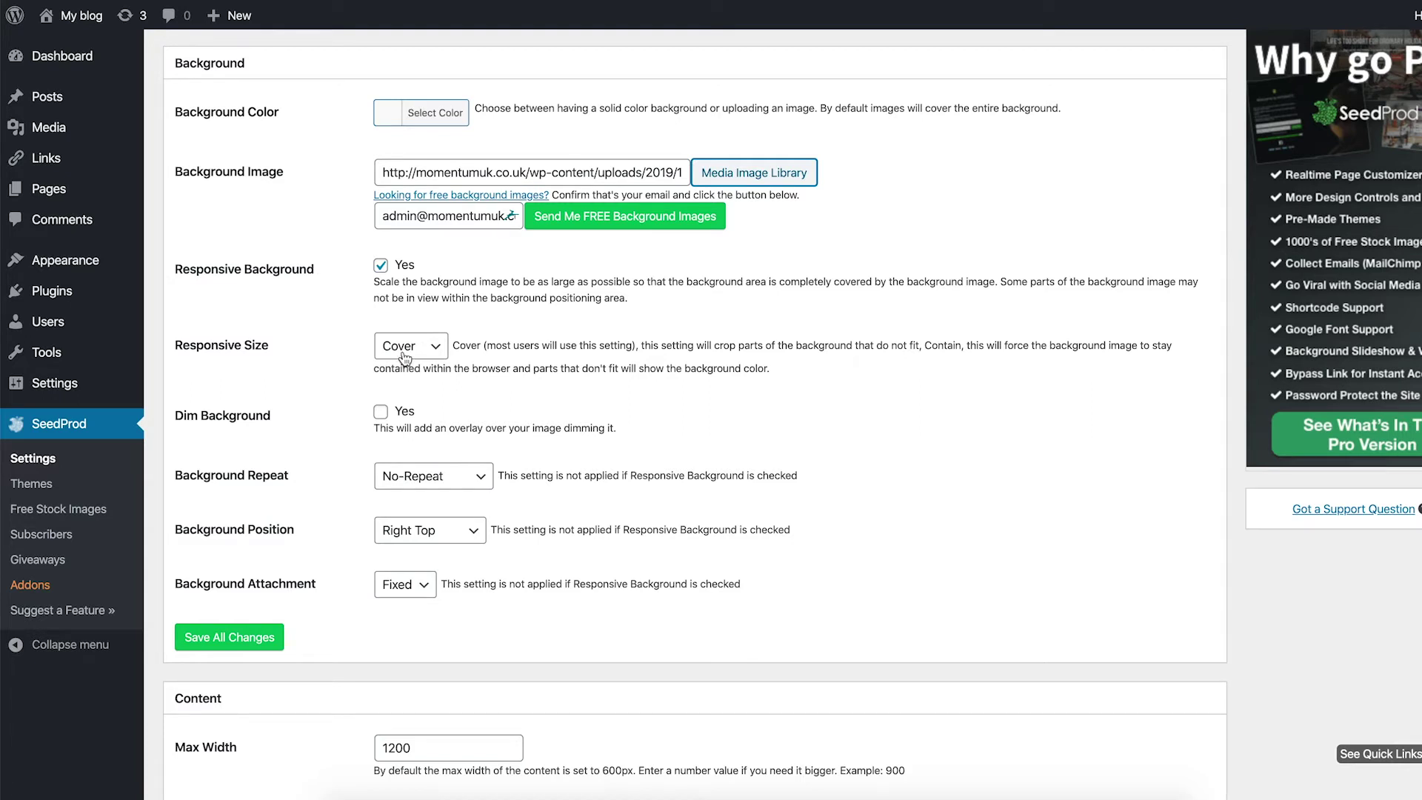
scroll(405, 358, down, 2)
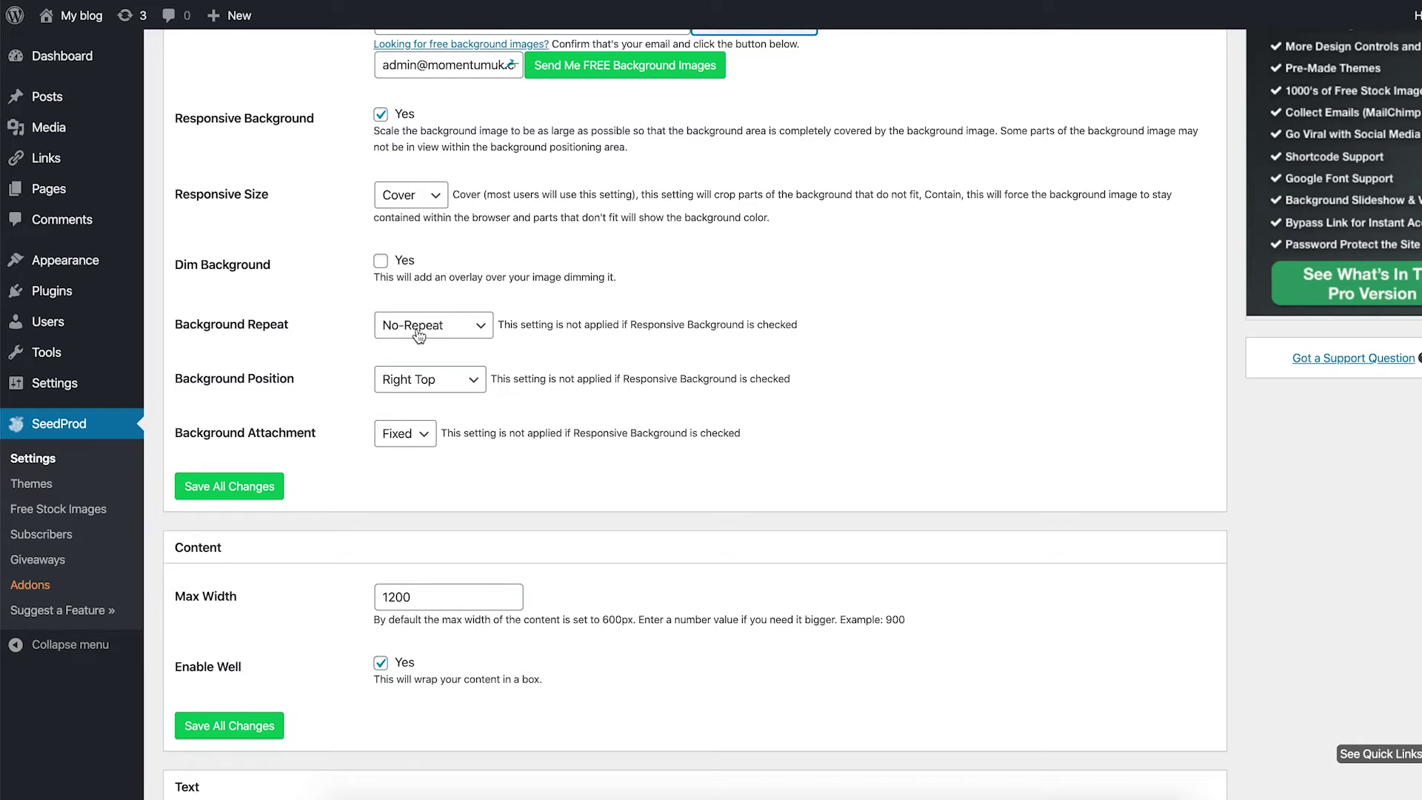
scroll(424, 324, down, 1)
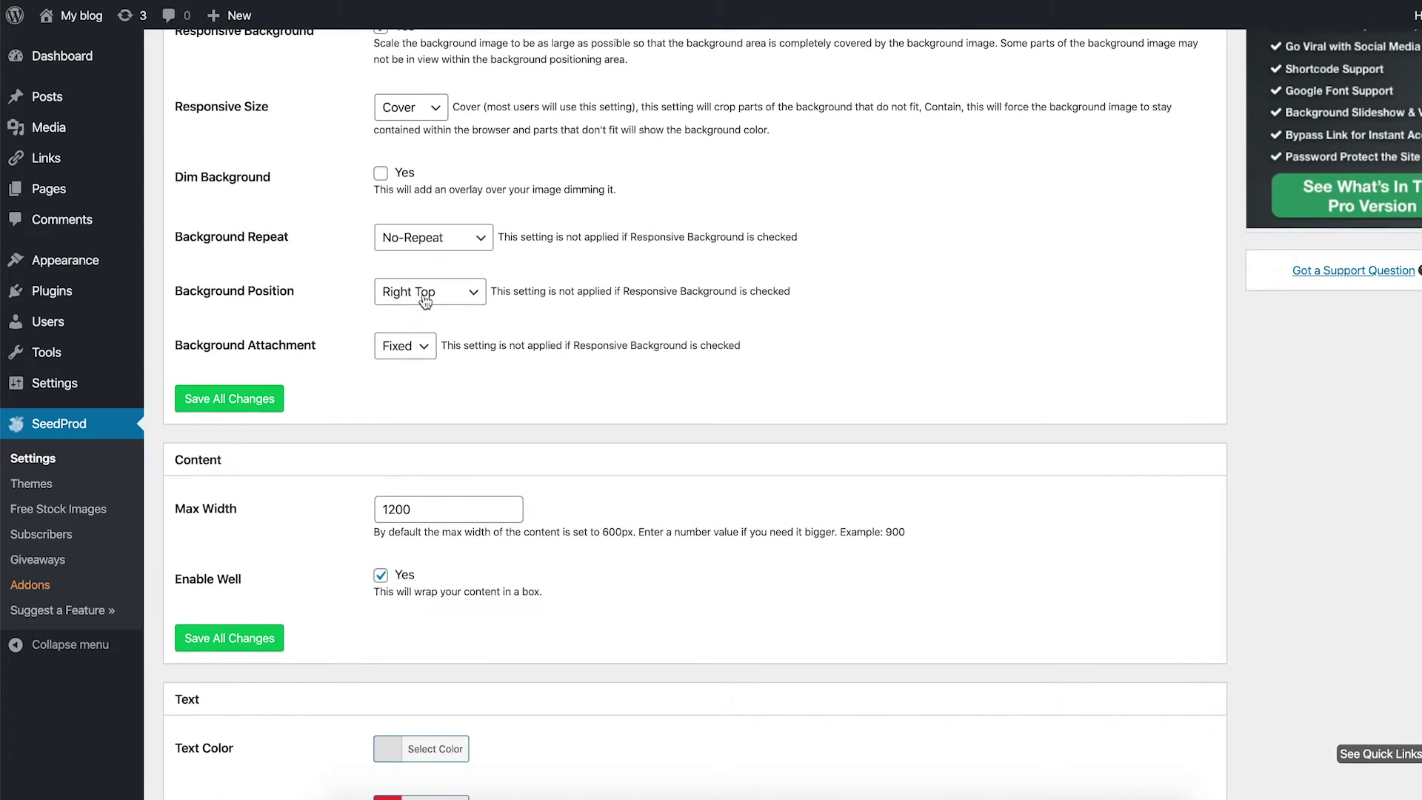
scroll(425, 300, down, 3)
click(430, 357)
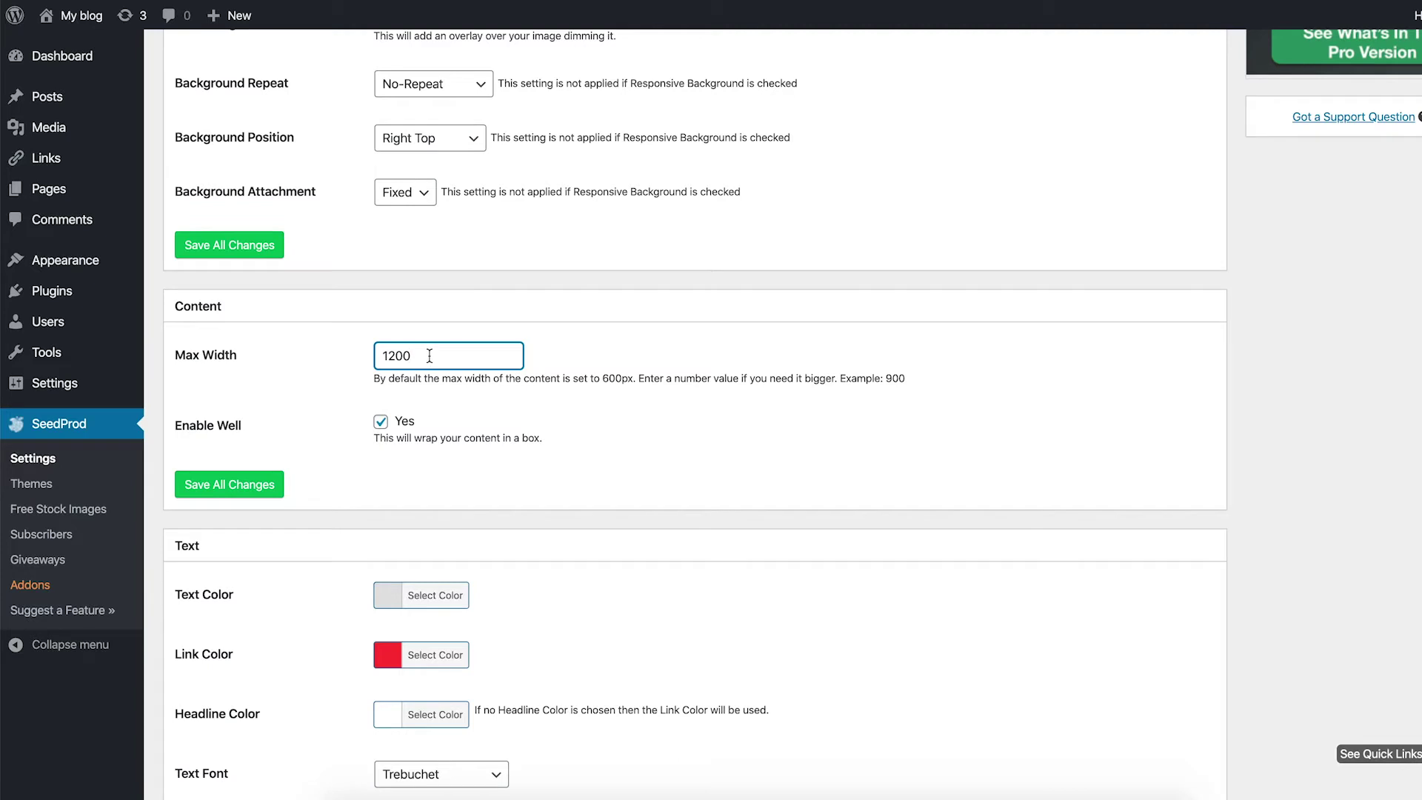
scroll(430, 357, down, 1)
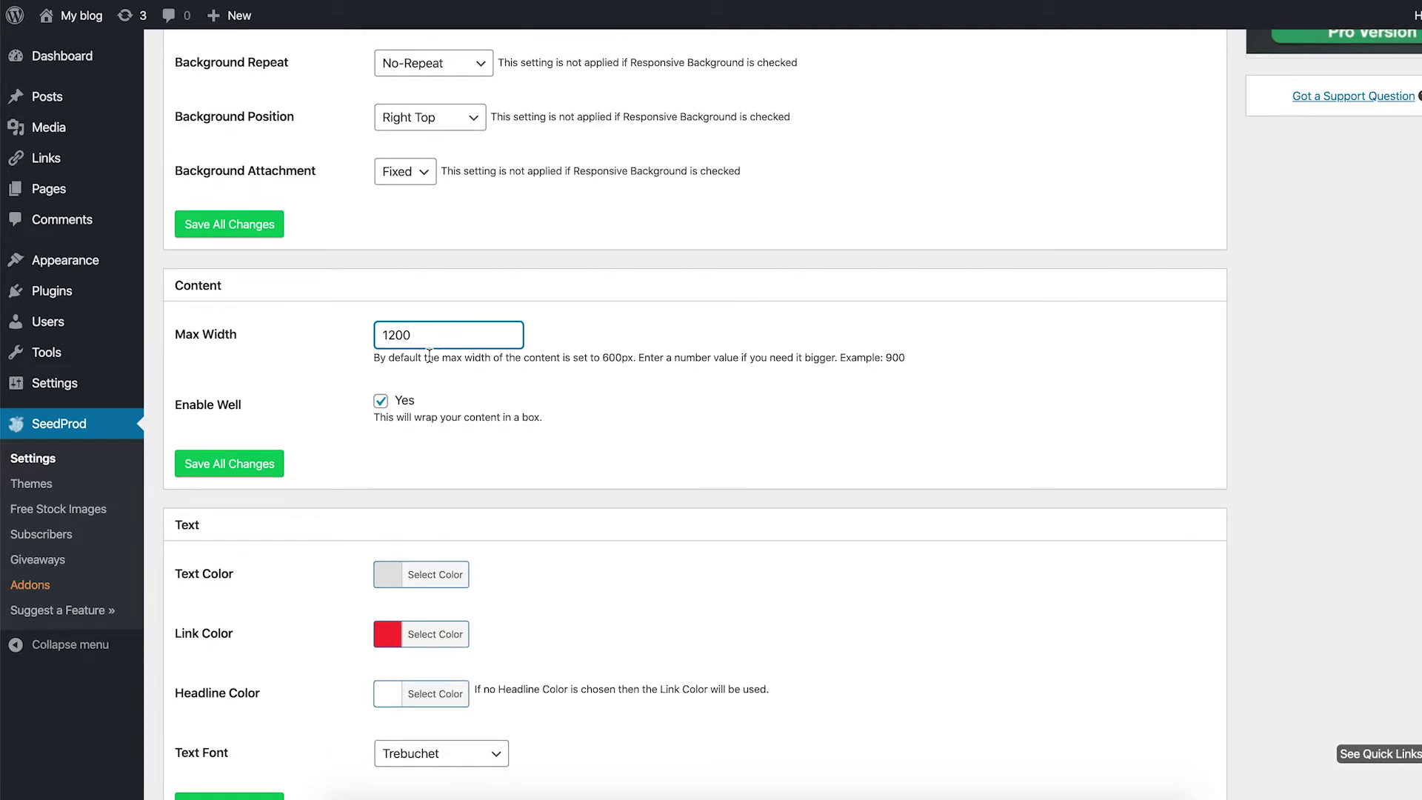
scroll(428, 356, down, 3)
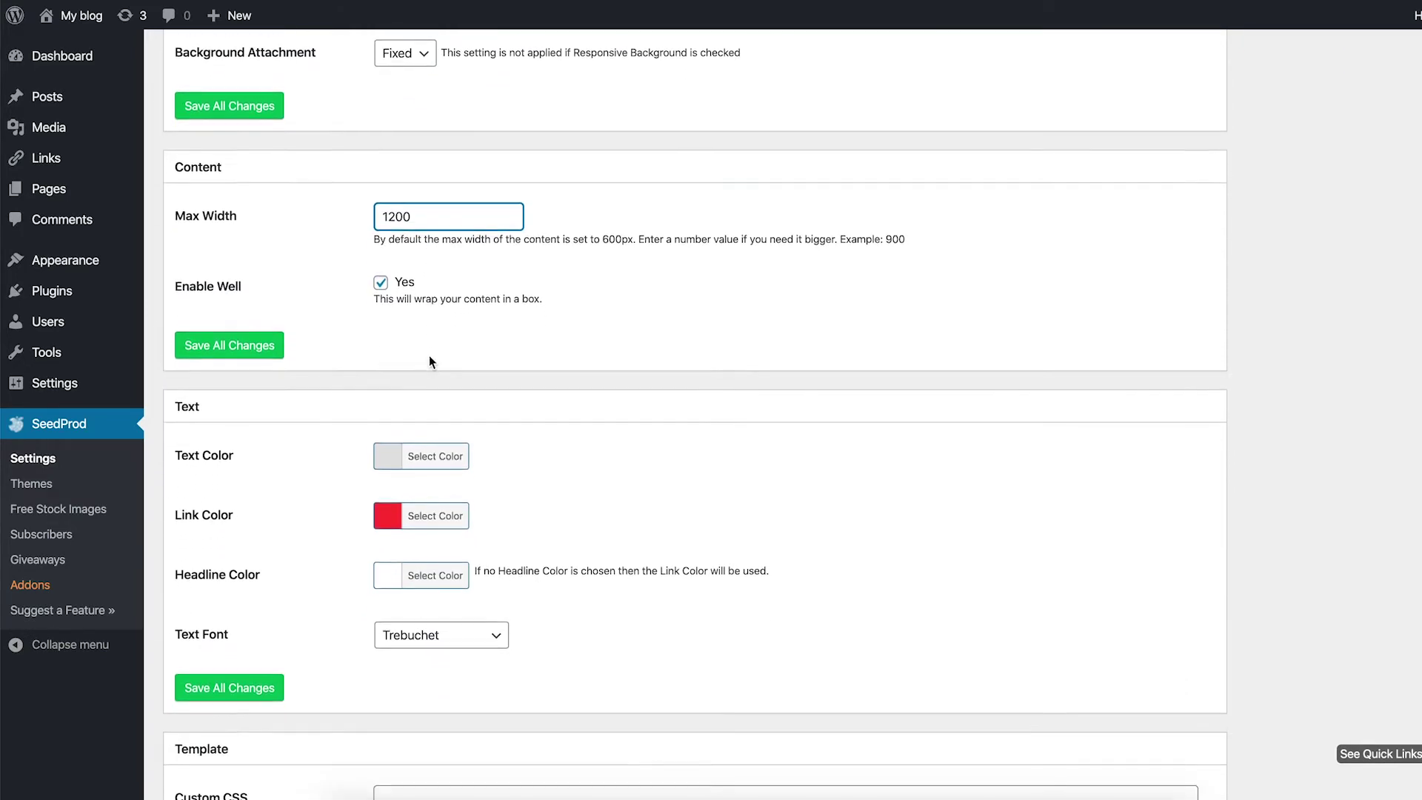
scroll(429, 354, down, 1)
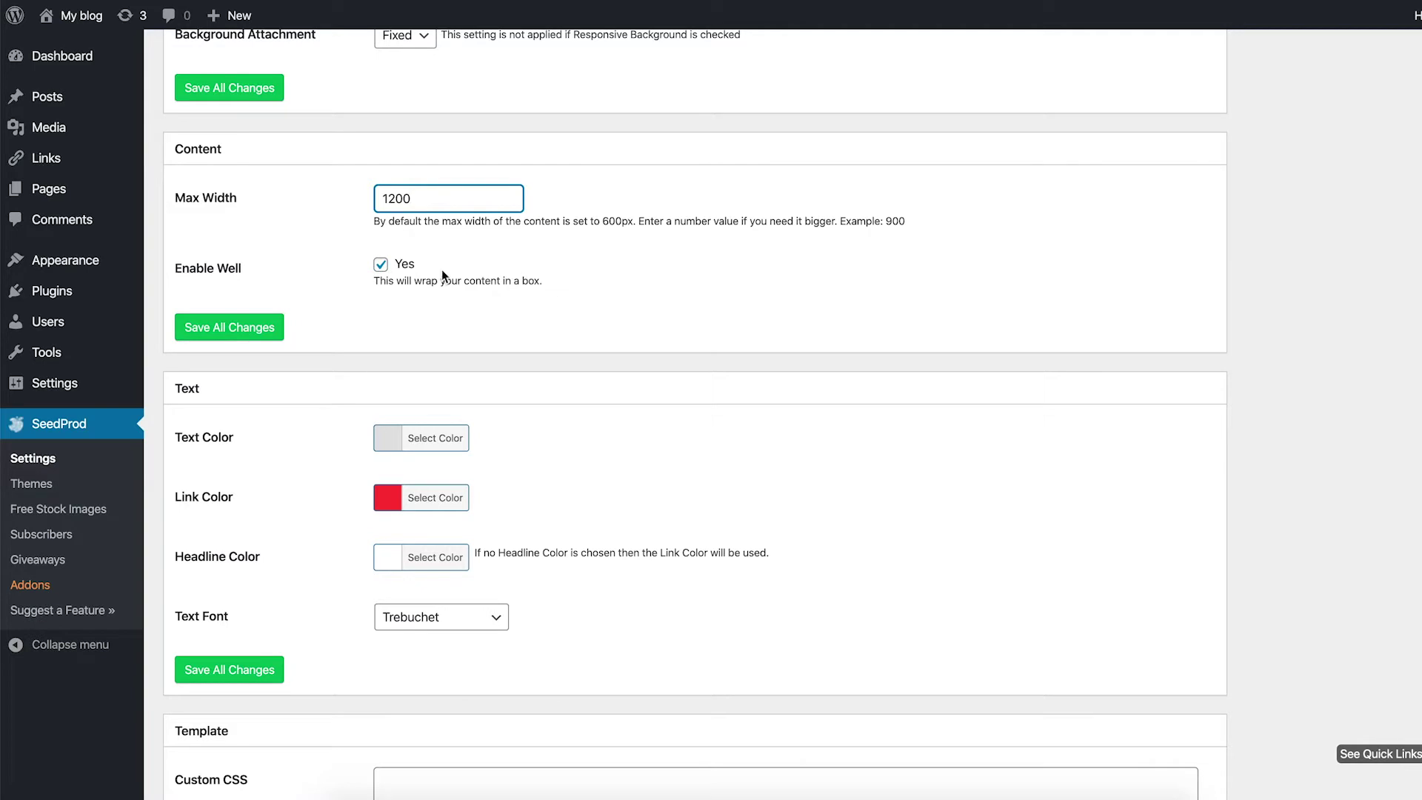
scroll(437, 275, down, 1)
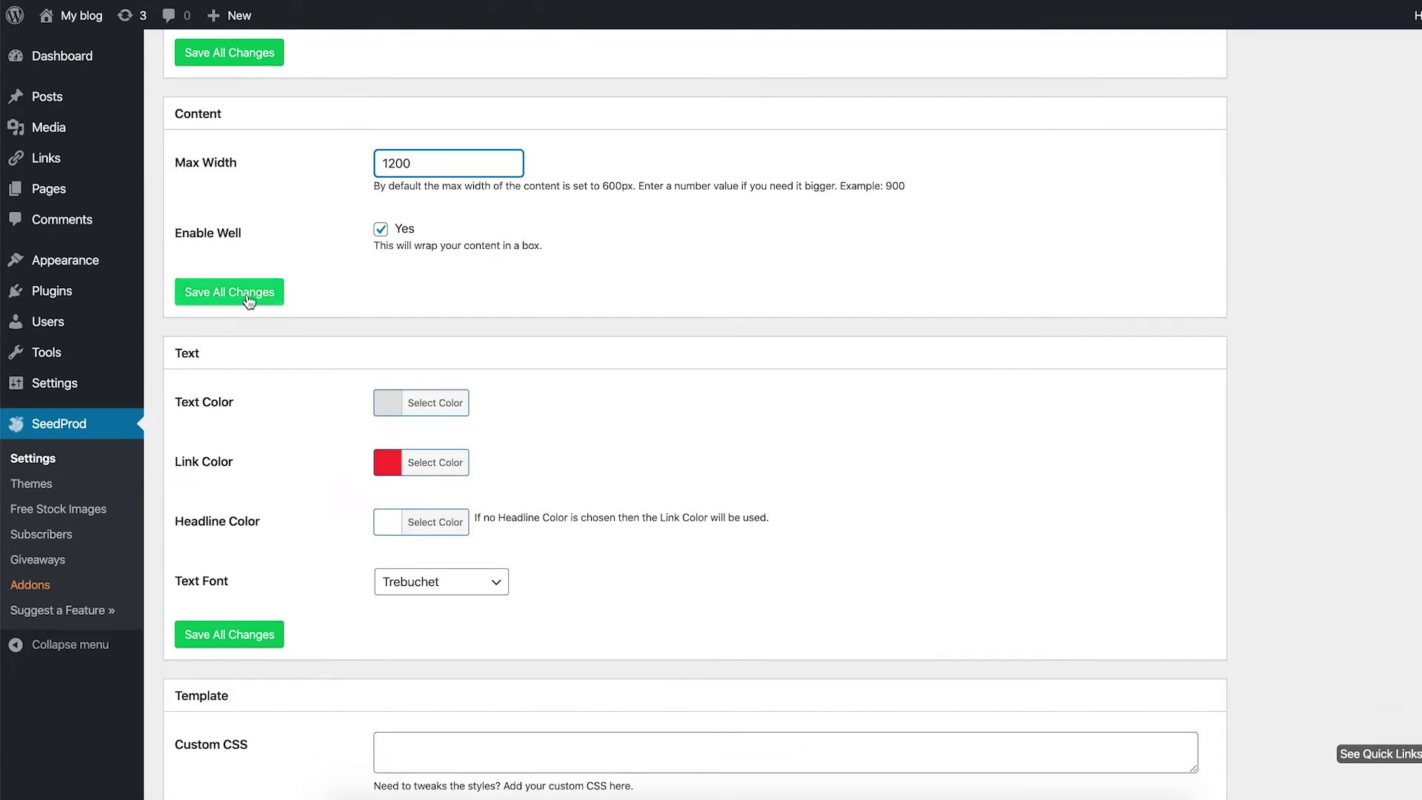
- Leave the text colour unchanged, keep Trebuchet as the text font, and save the Design settings
scroll(377, 307, down, 3)
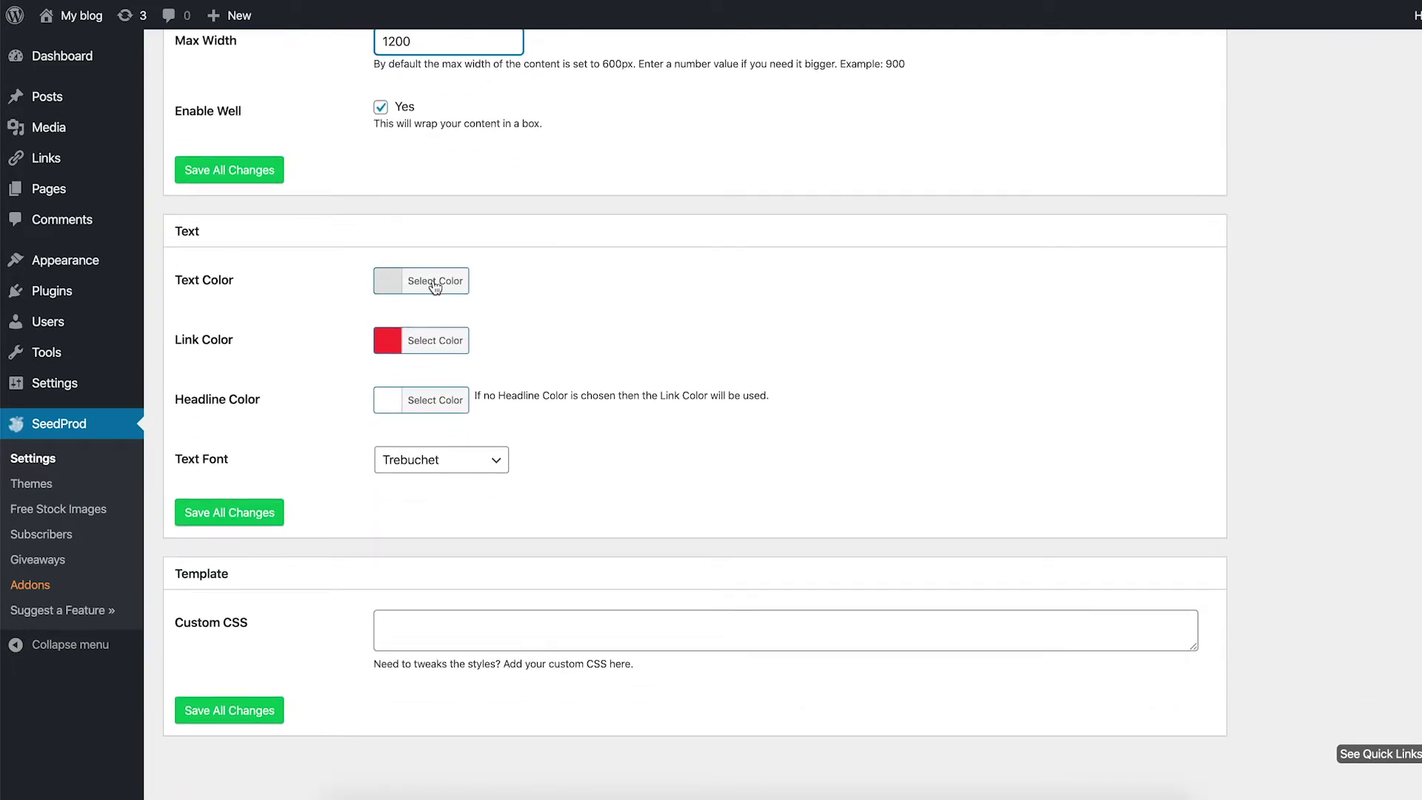
click(435, 285)
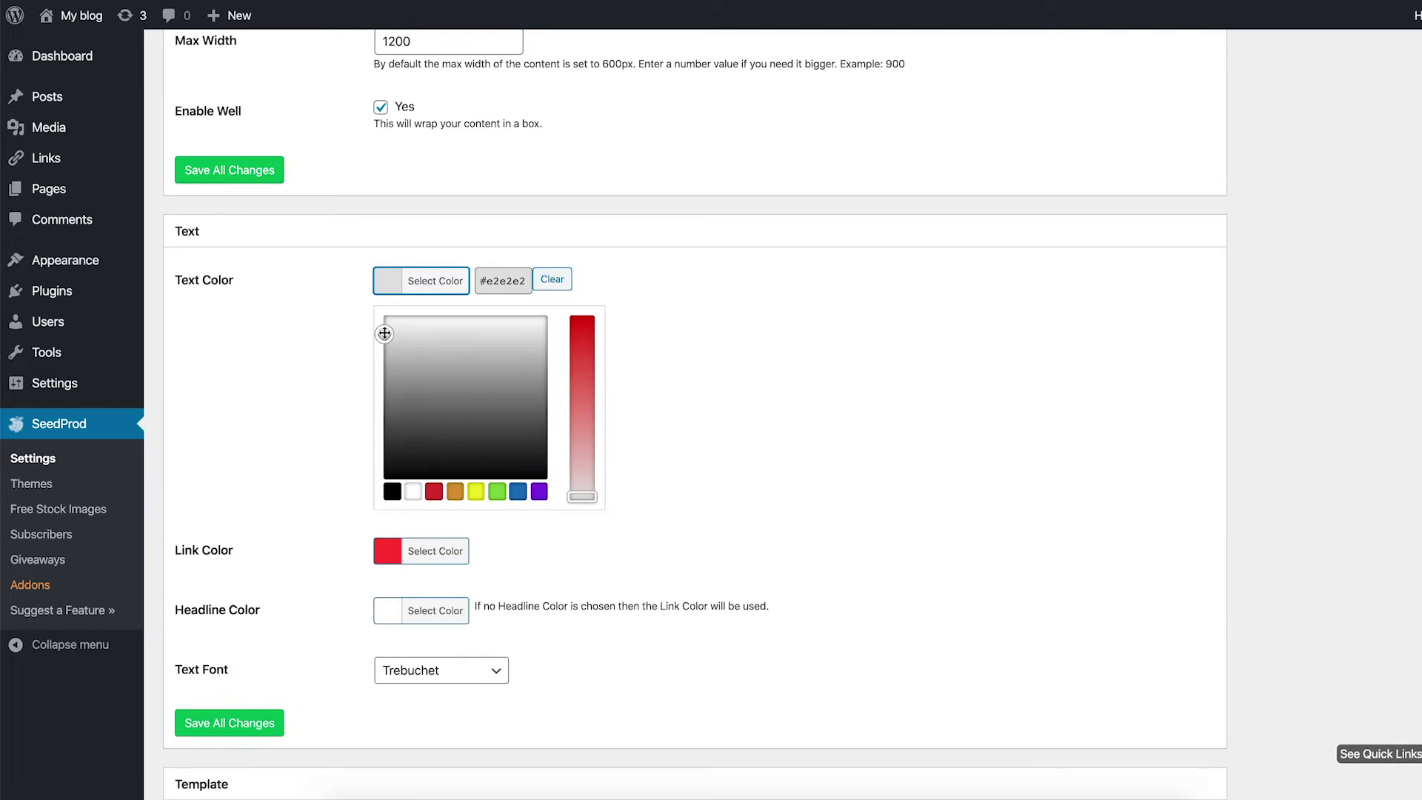
click(608, 282)
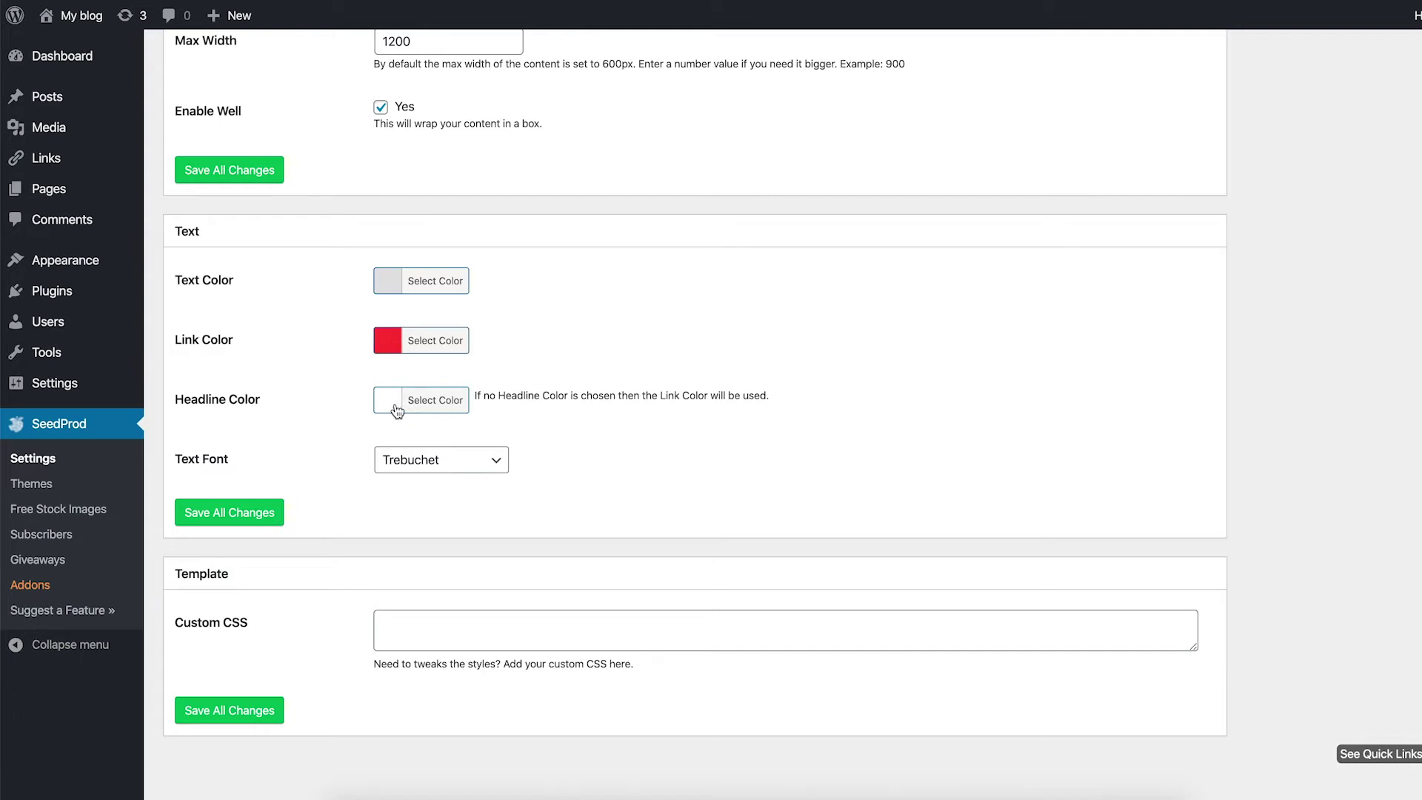
scroll(392, 410, down, 1)
click(409, 436)
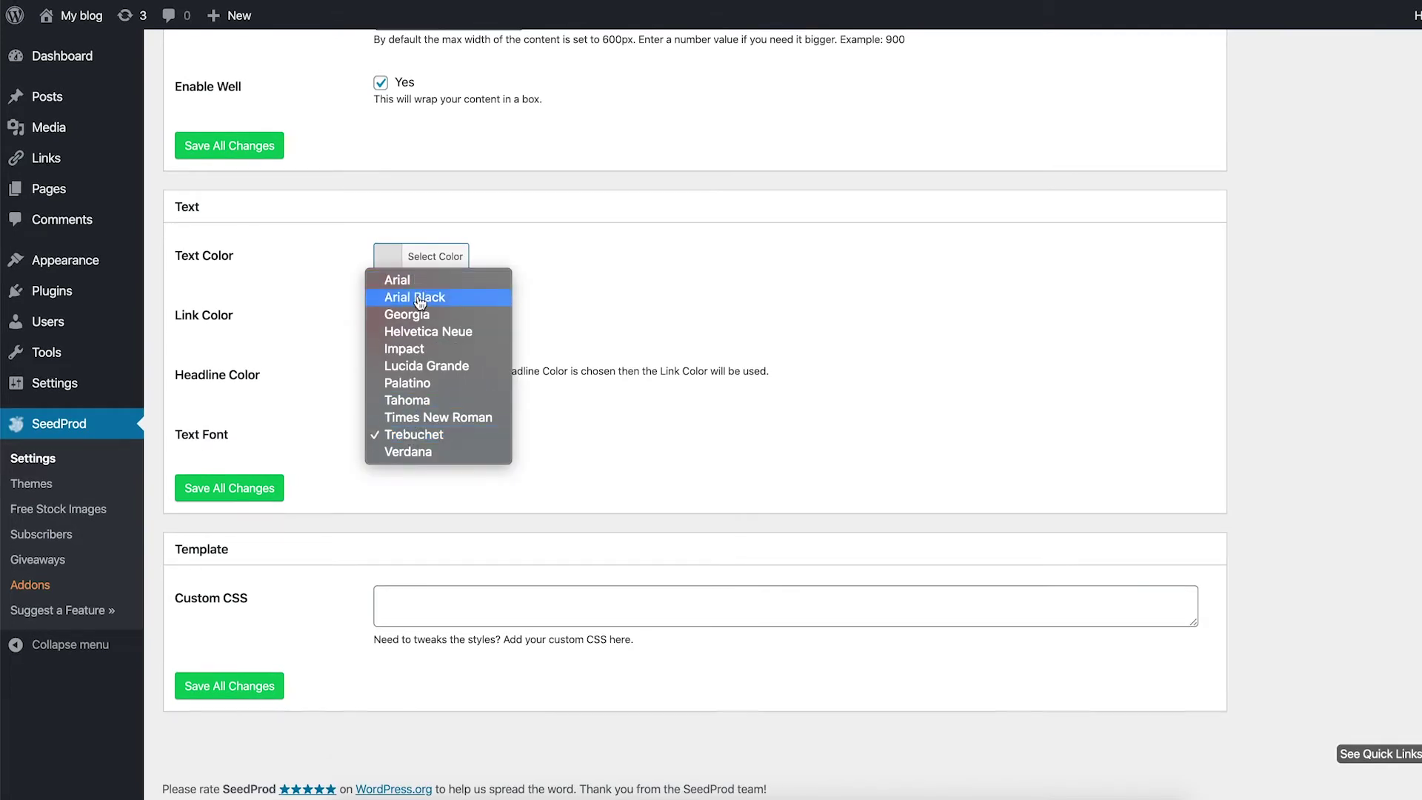
click(408, 441)
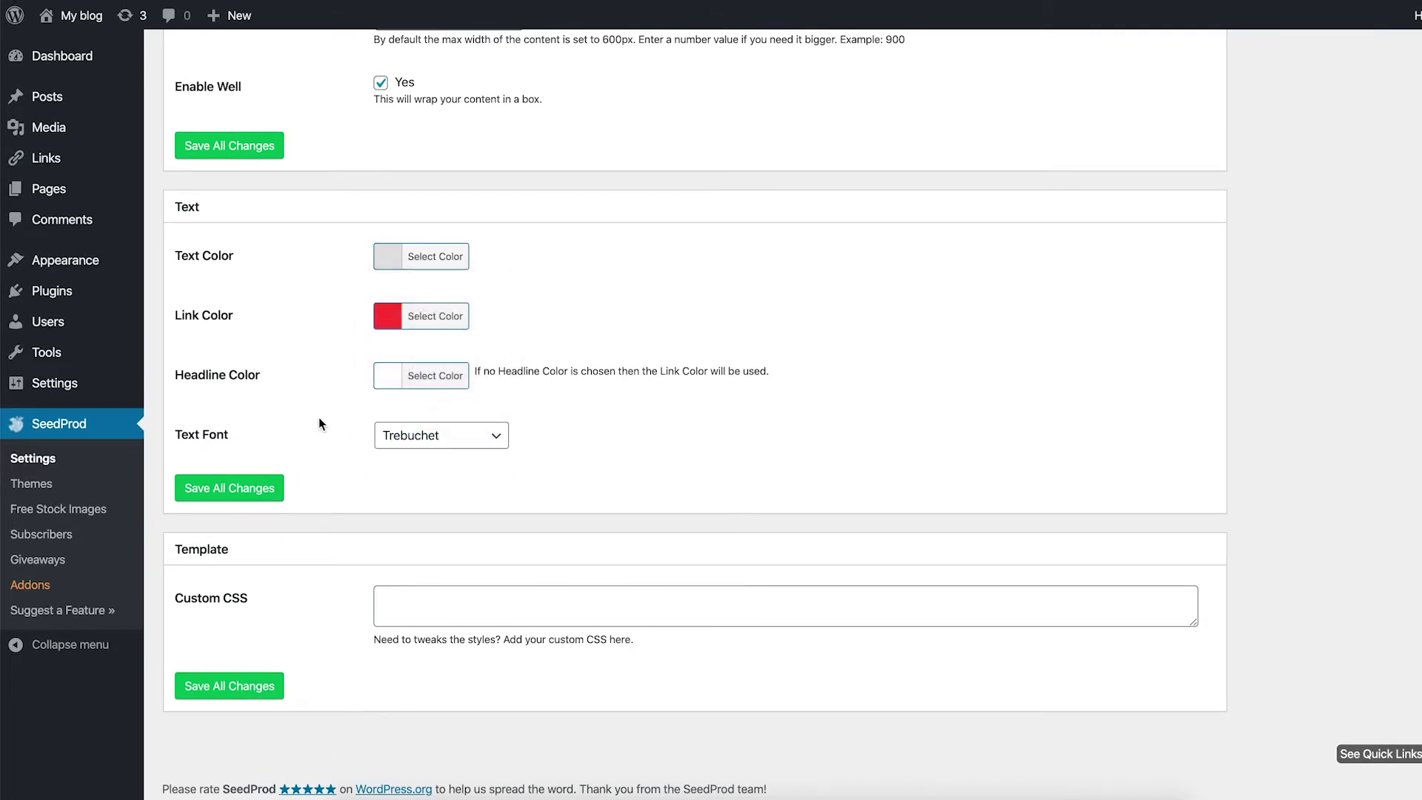
click(237, 496)
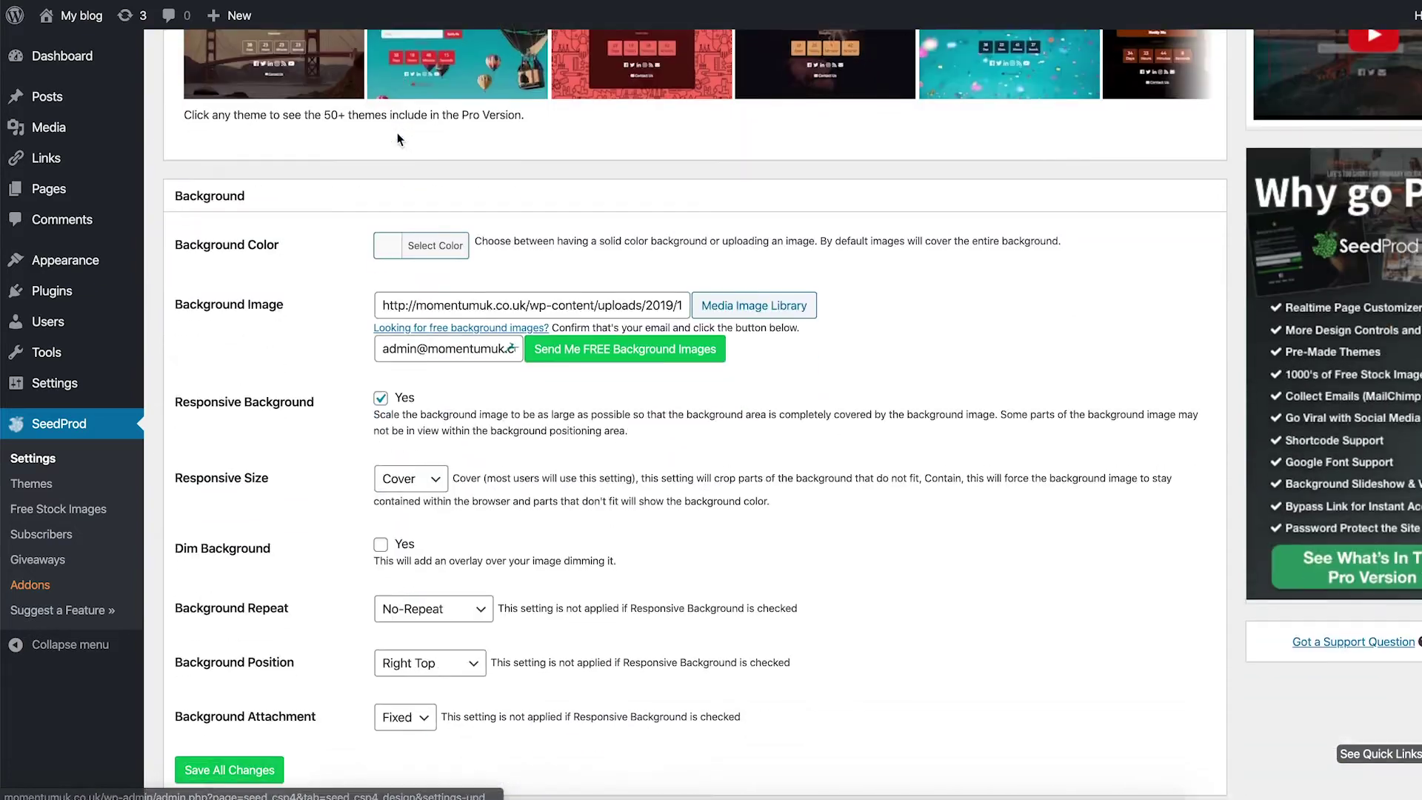
- Scroll down through the Design settings to review them
scroll(397, 139, down, 1)
scroll(397, 139, down, 6)
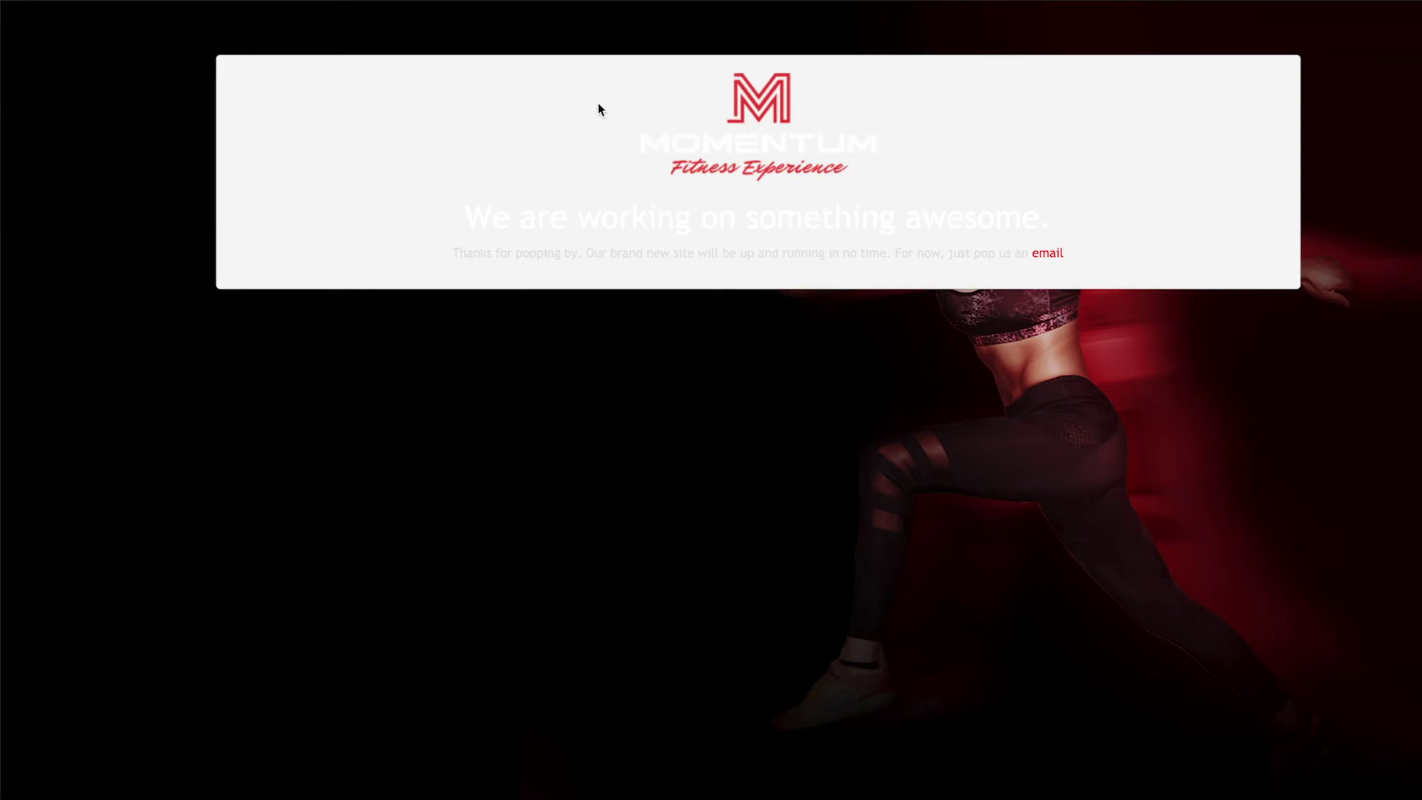
- Inspect the white content box in DevTools and select the seed-csp4-content id for copying
right_click(152, 123)
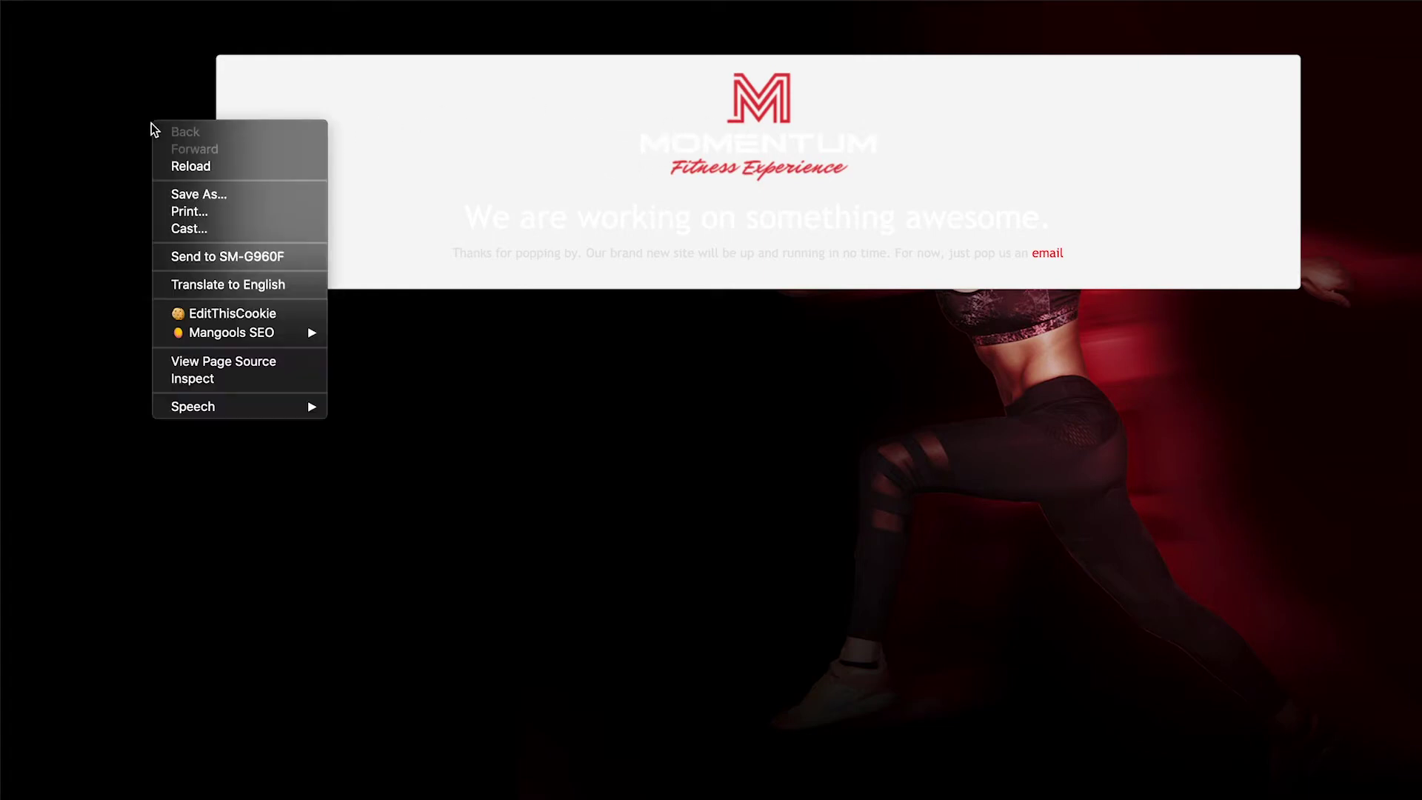
click(191, 379)
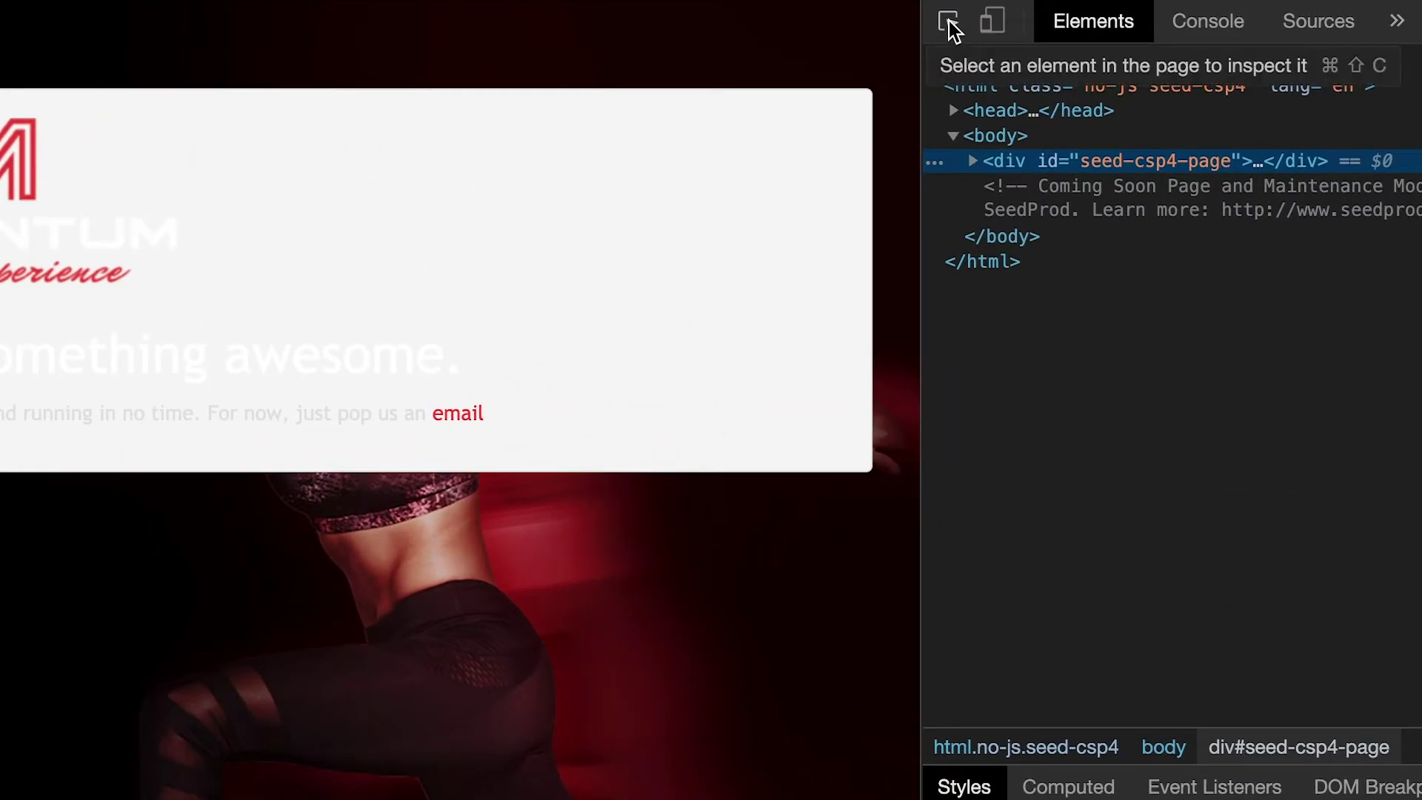
click(950, 25)
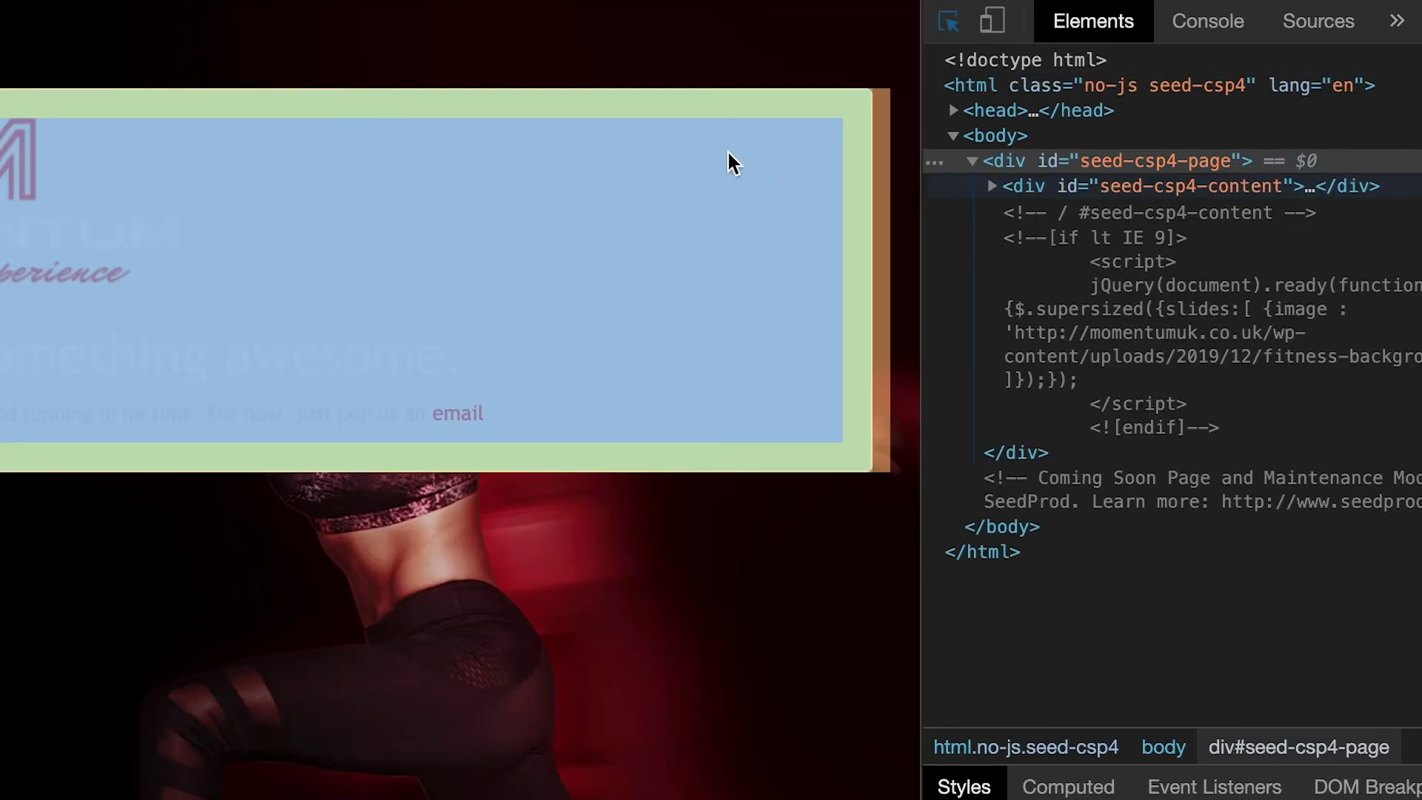
click(747, 118)
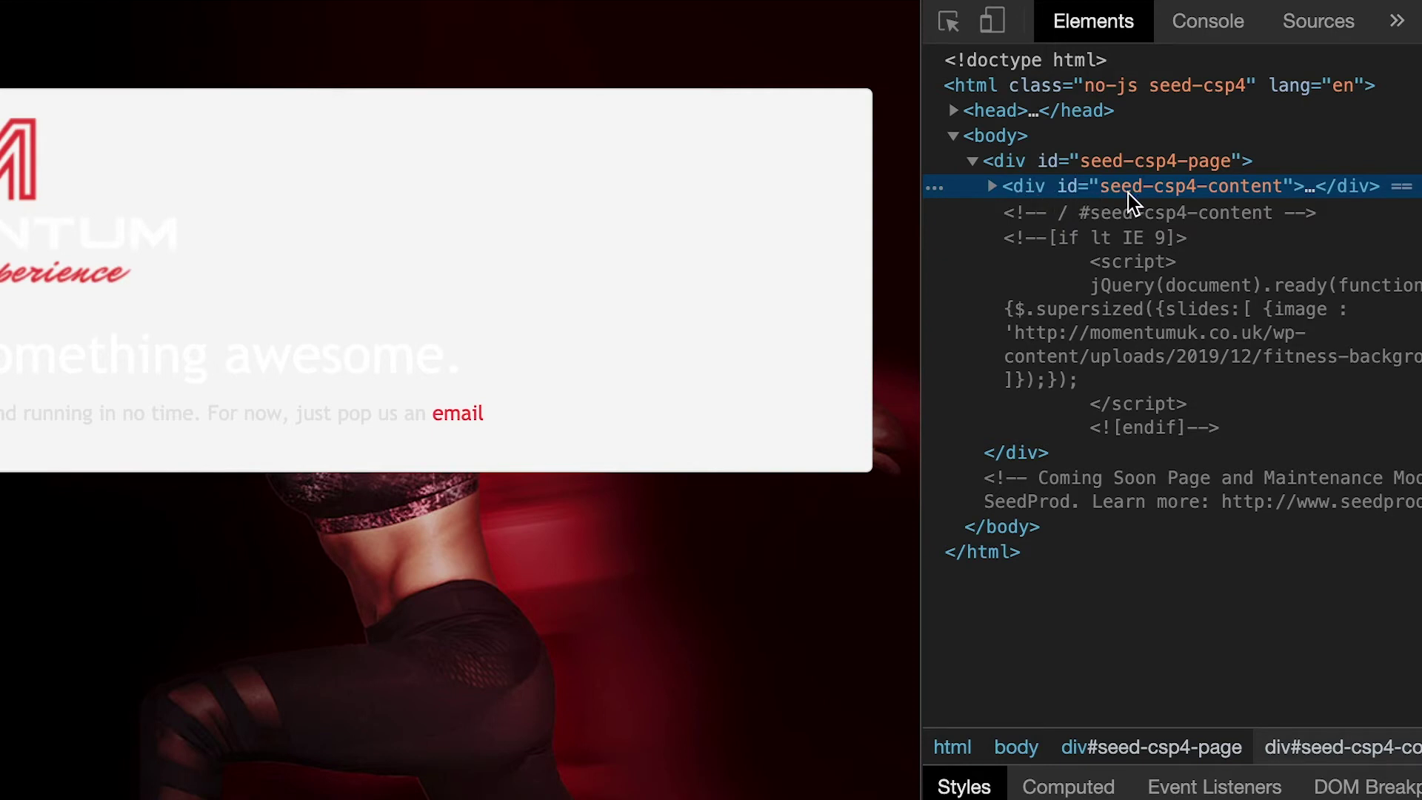
double_click(1155, 193)
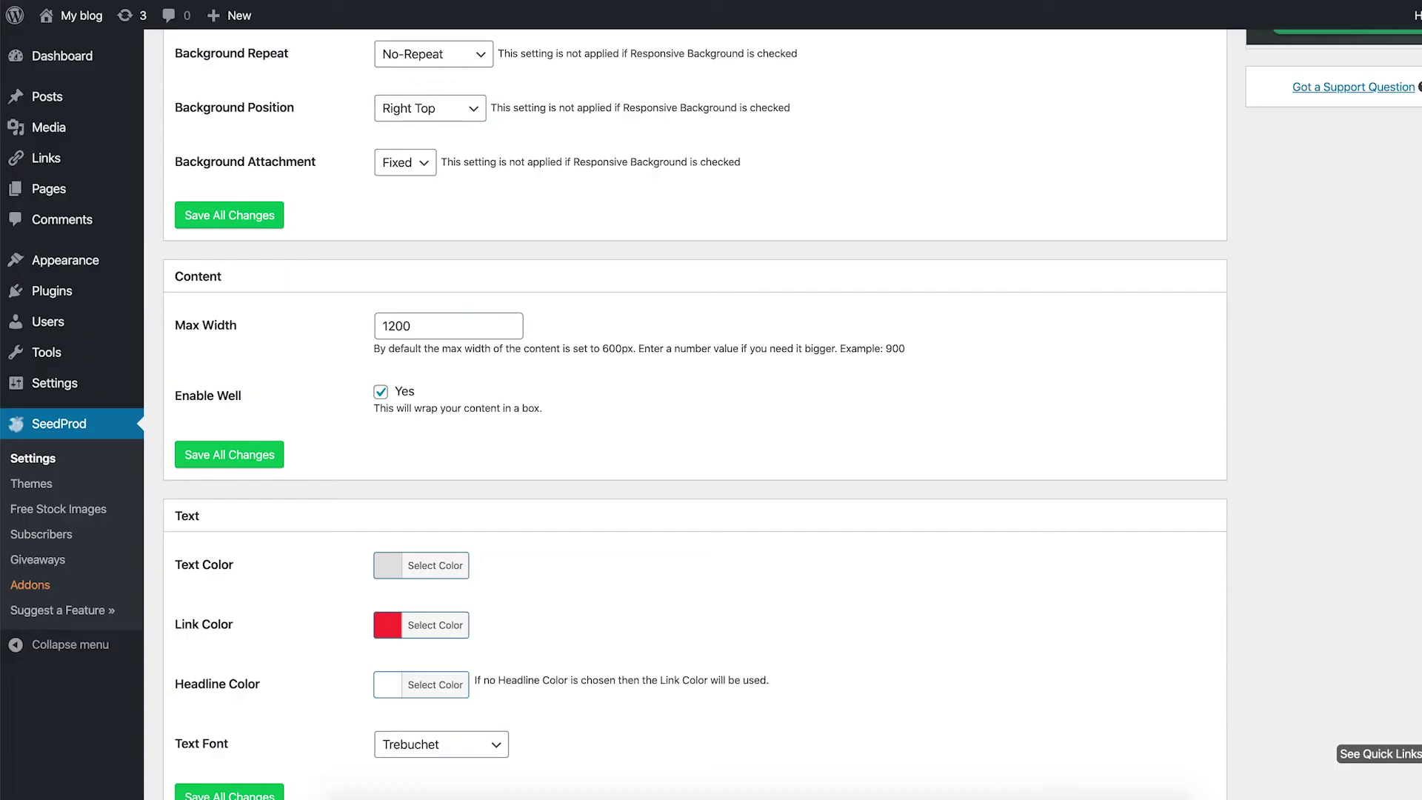
- Paste the id into Custom CSS and prefix it with # to make #seed-csp4-content
scroll(432, 274, up, 6)
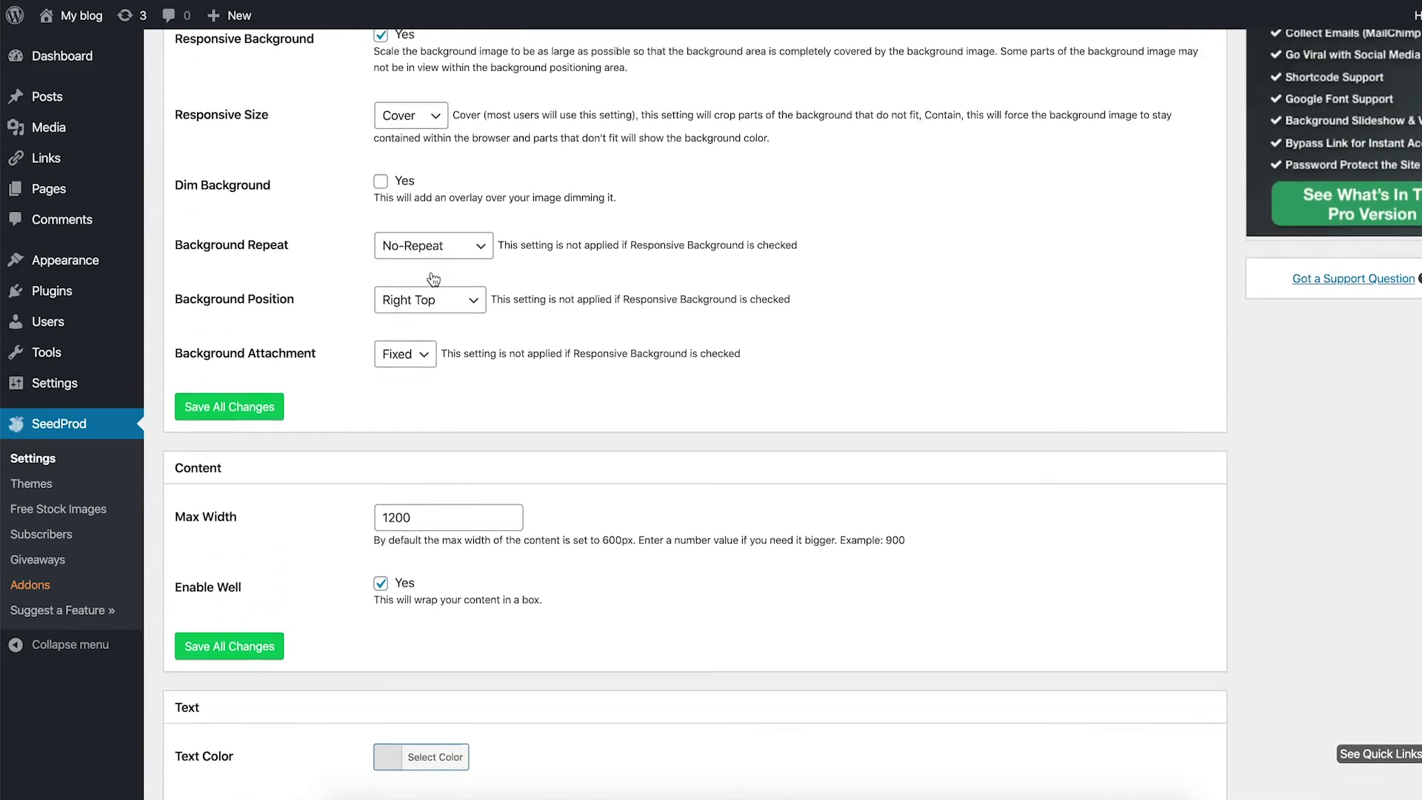
scroll(324, 192, down, 3)
scroll(324, 191, down, 7)
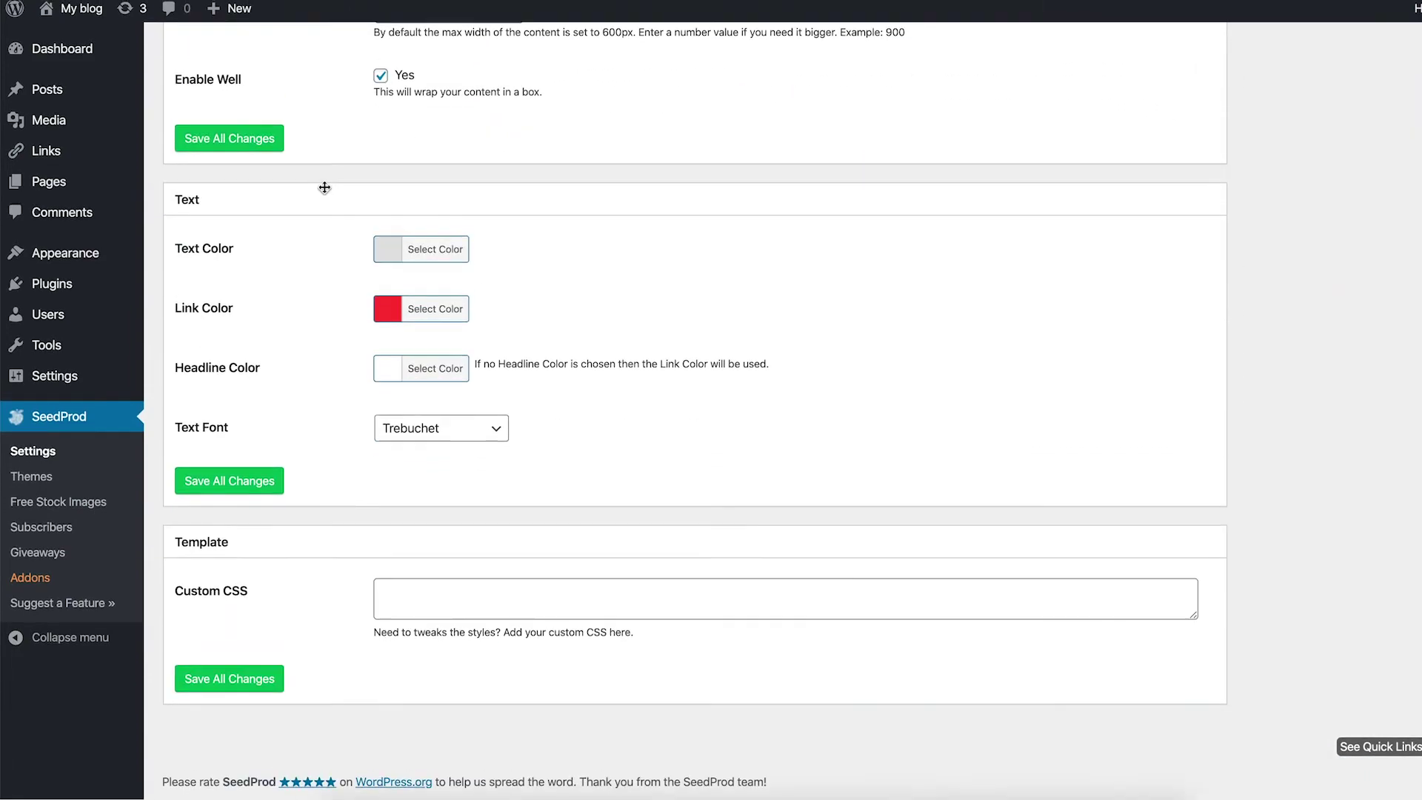
click(401, 609)
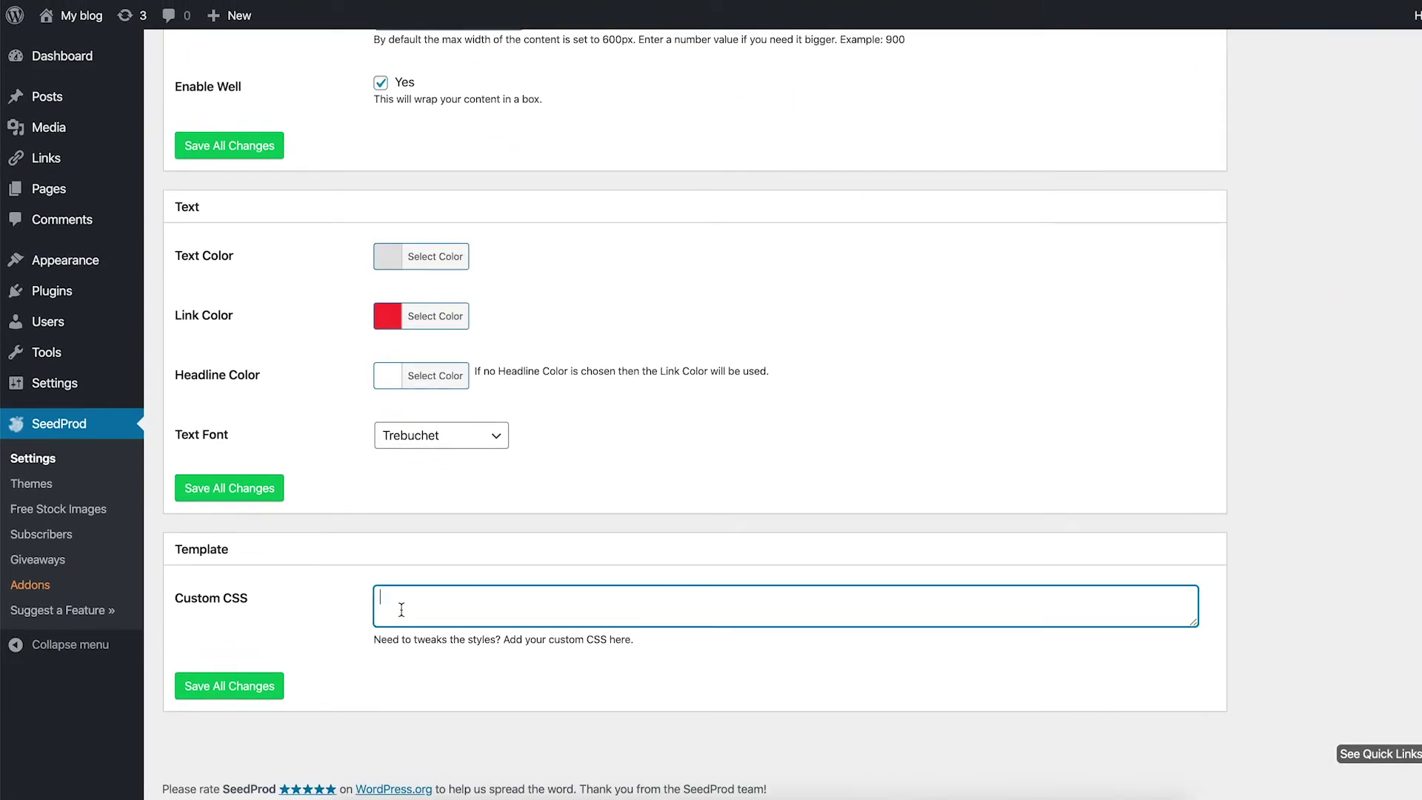
text(seed-csp4-content)
click(380, 599)
text(#)
- Add the rule body 'background: none; border:none;' and save all changes
key(Return)
key(Return)
text(})
text(backgrou)
text(nd: )
text(none; )
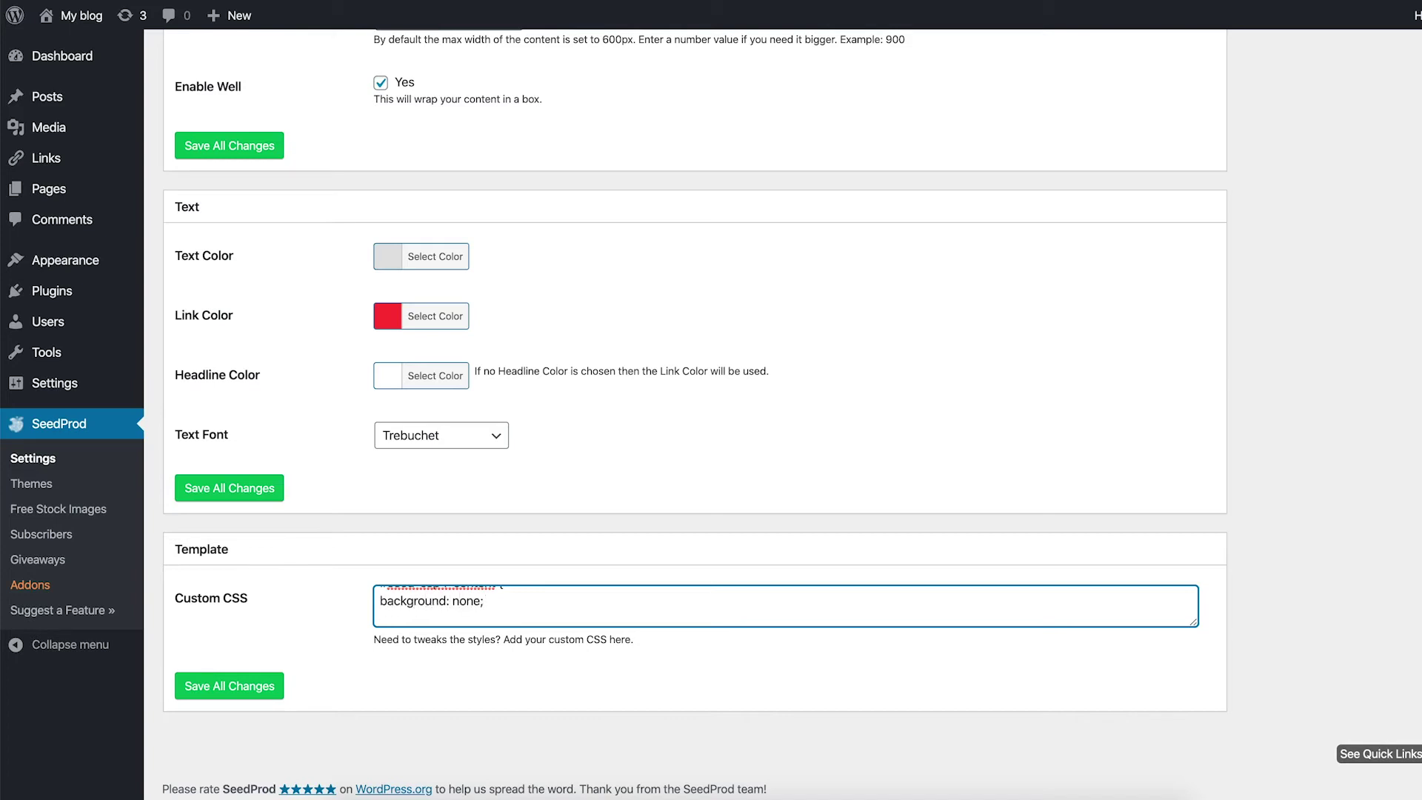
text(border:none;)
click(270, 693)
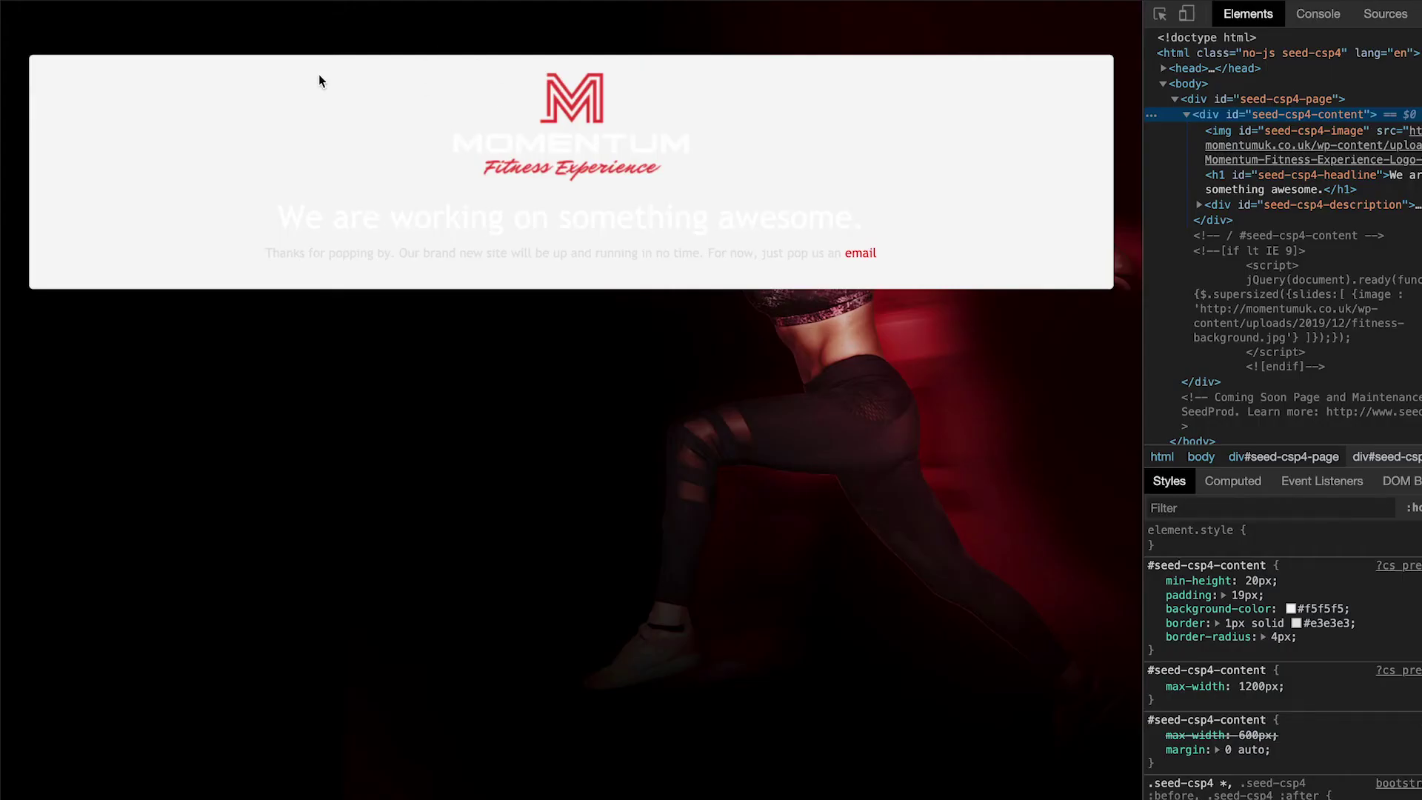
- Reload the live coming soon page to confirm the white box is gone
key(super+r)
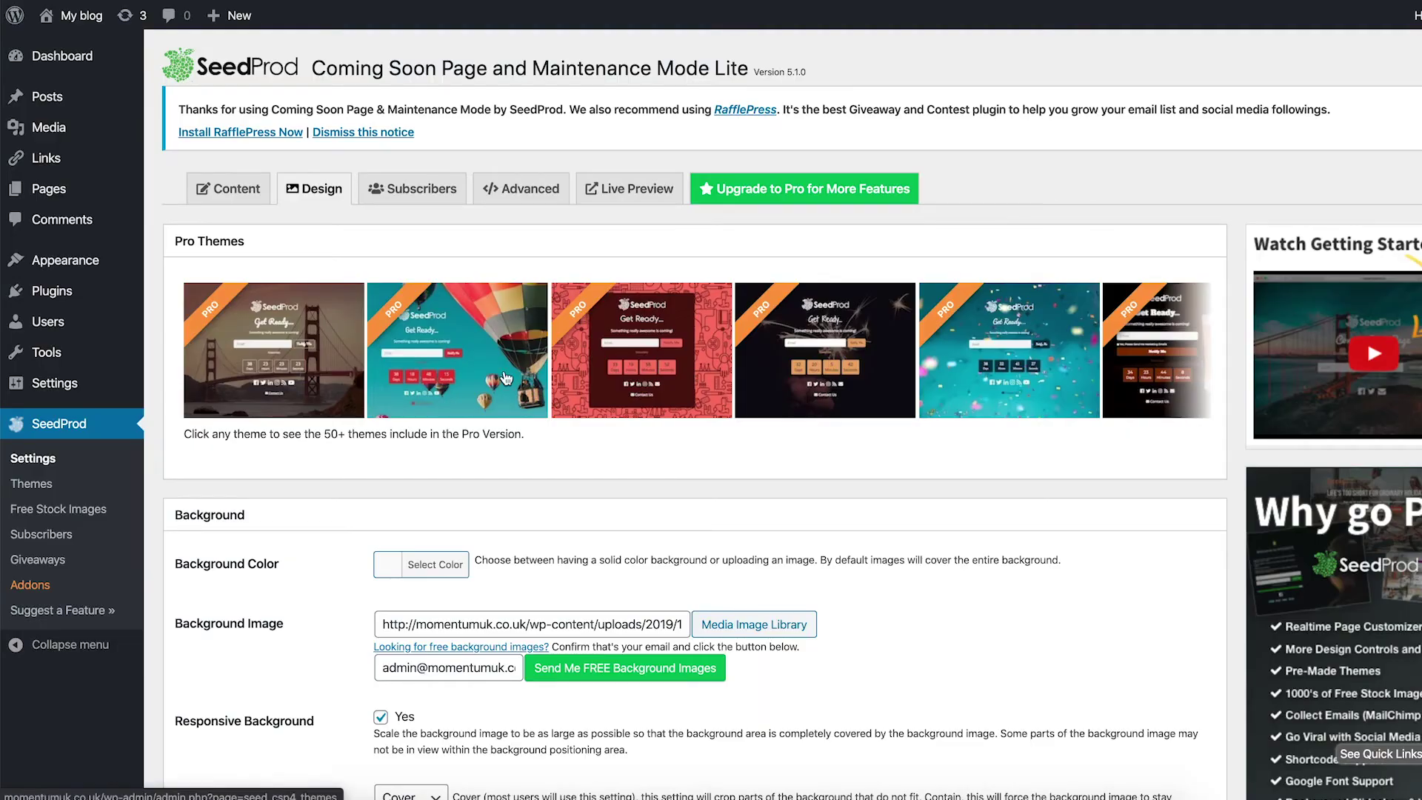
- Finish the #seed-csp4-content rule with border:none; and a closing brace
scroll(504, 370, down, 15)
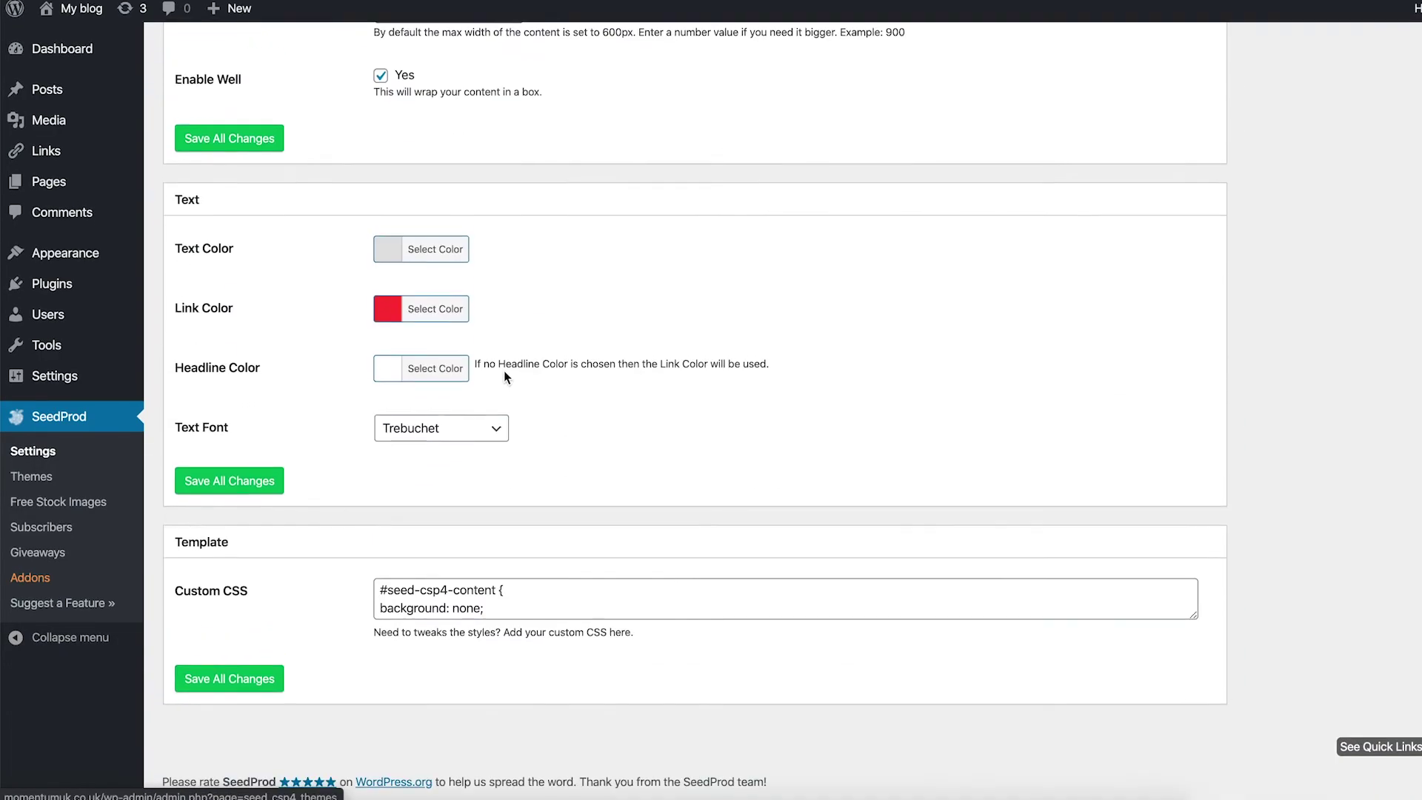
click(498, 615)
key(Return)
text(border:none;)
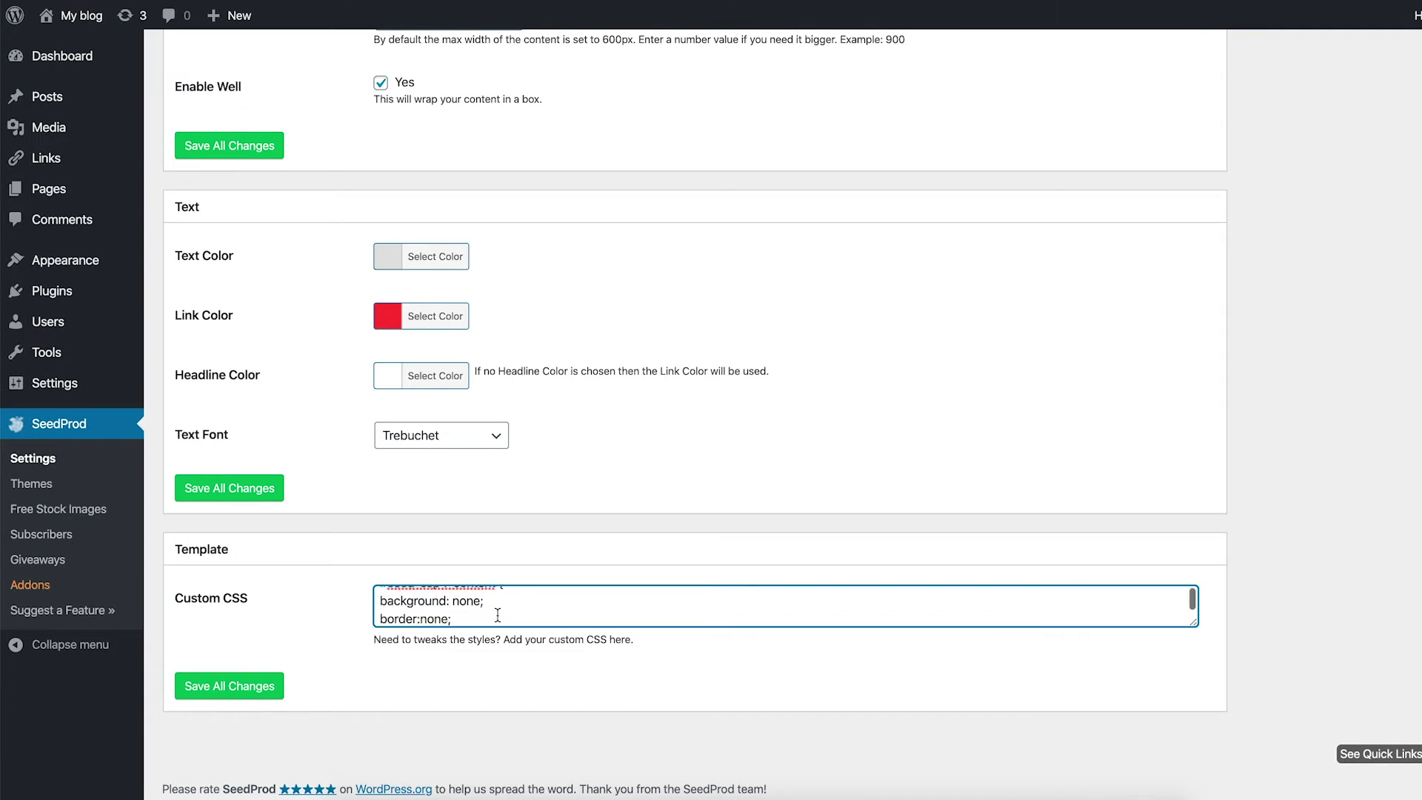
key(Return)
text(})
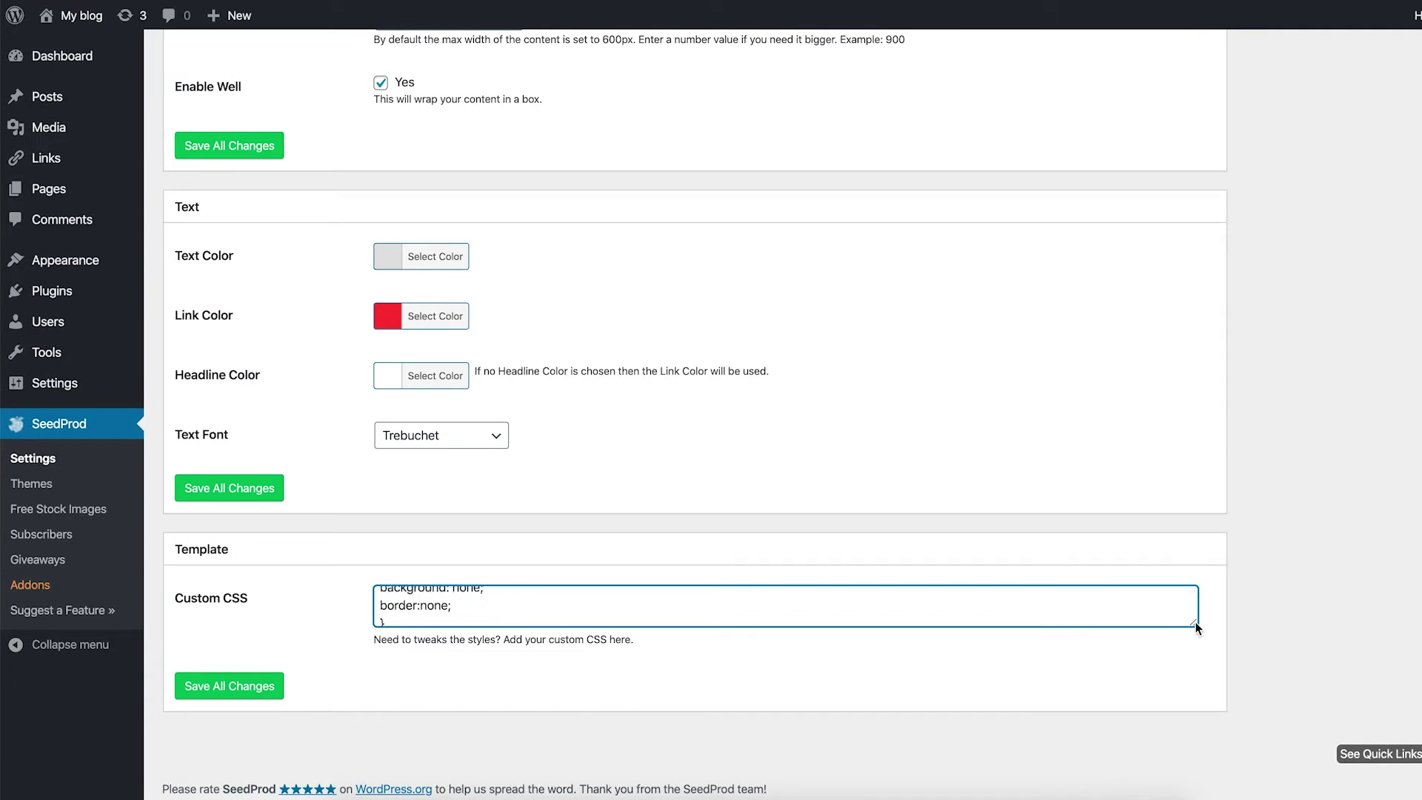
- Enlarge the CSS field, add margin-top:25vh; after border:none;, and save all changes
drag(1195, 627, 1195, 730)
click(472, 636)
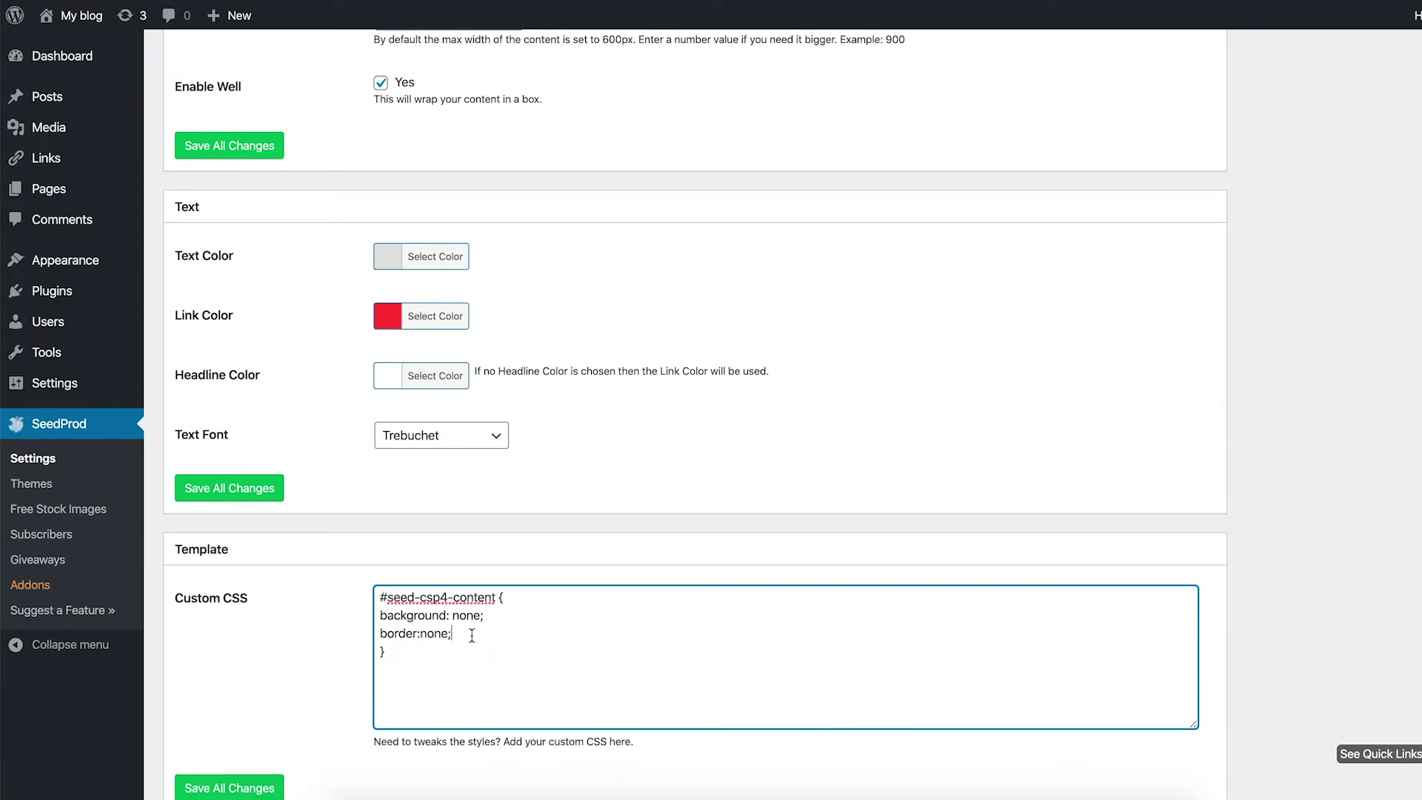
key(Return)
text(margin-top:25vh)
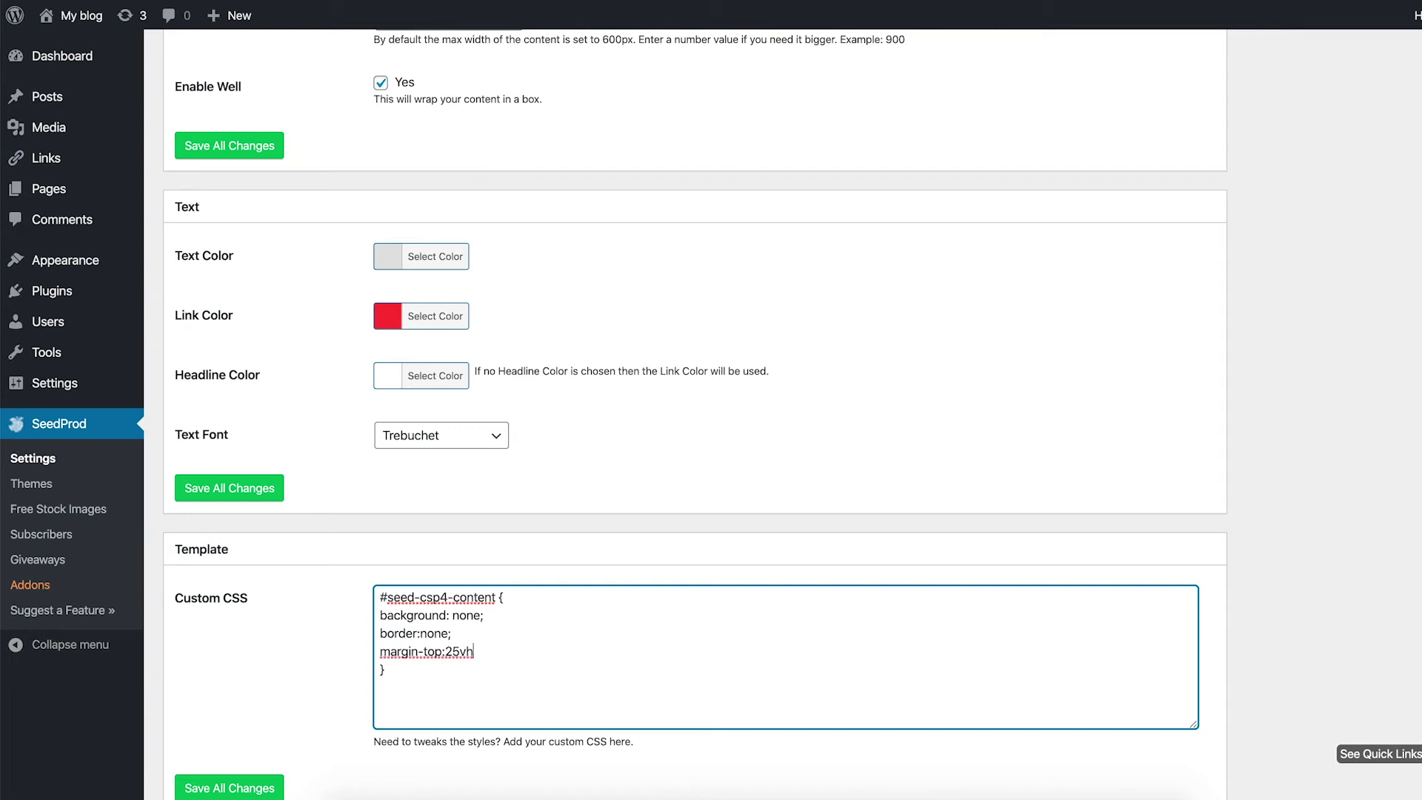
text(;)
click(235, 788)
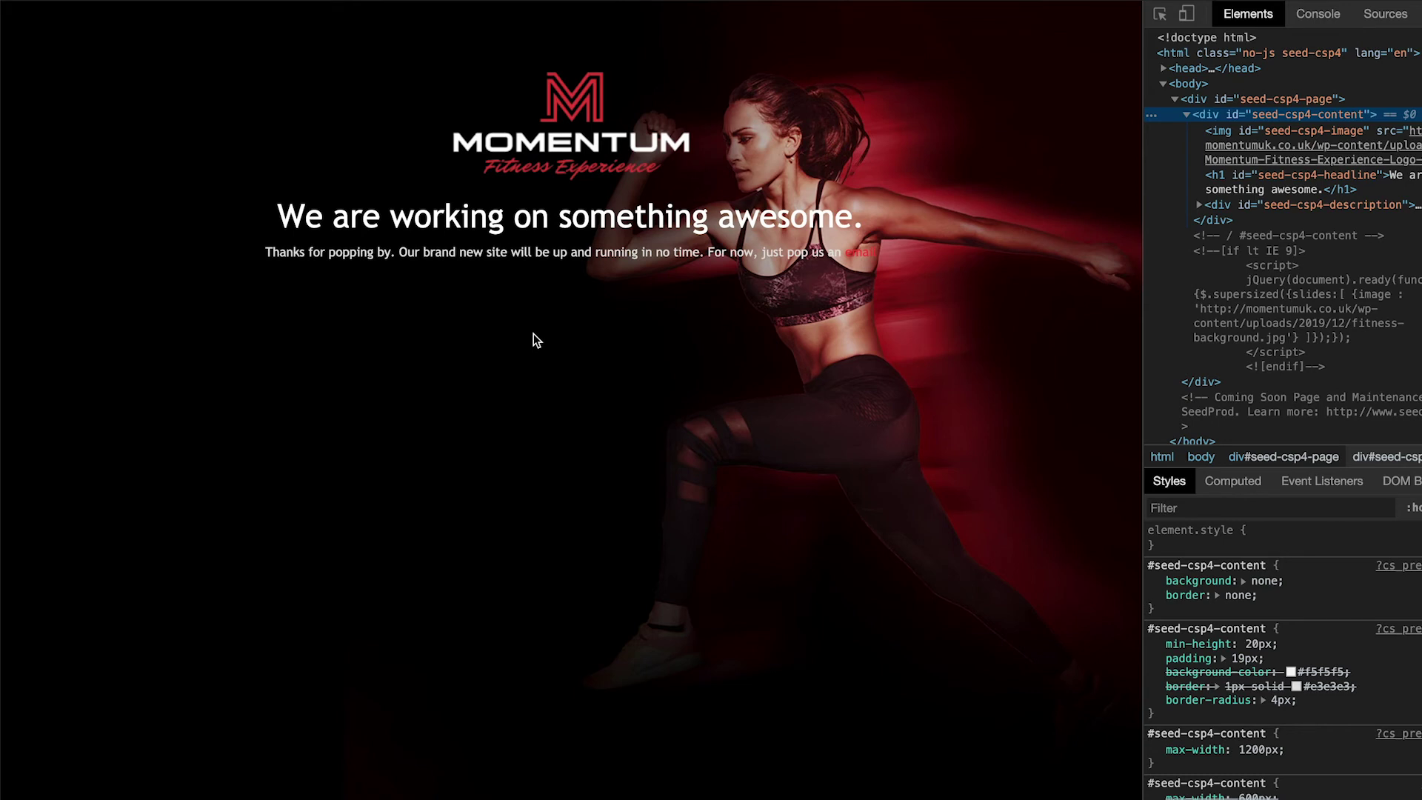
- Reload the live coming soon page with Cmd+R to see the 25vh top margin
key(super+r)
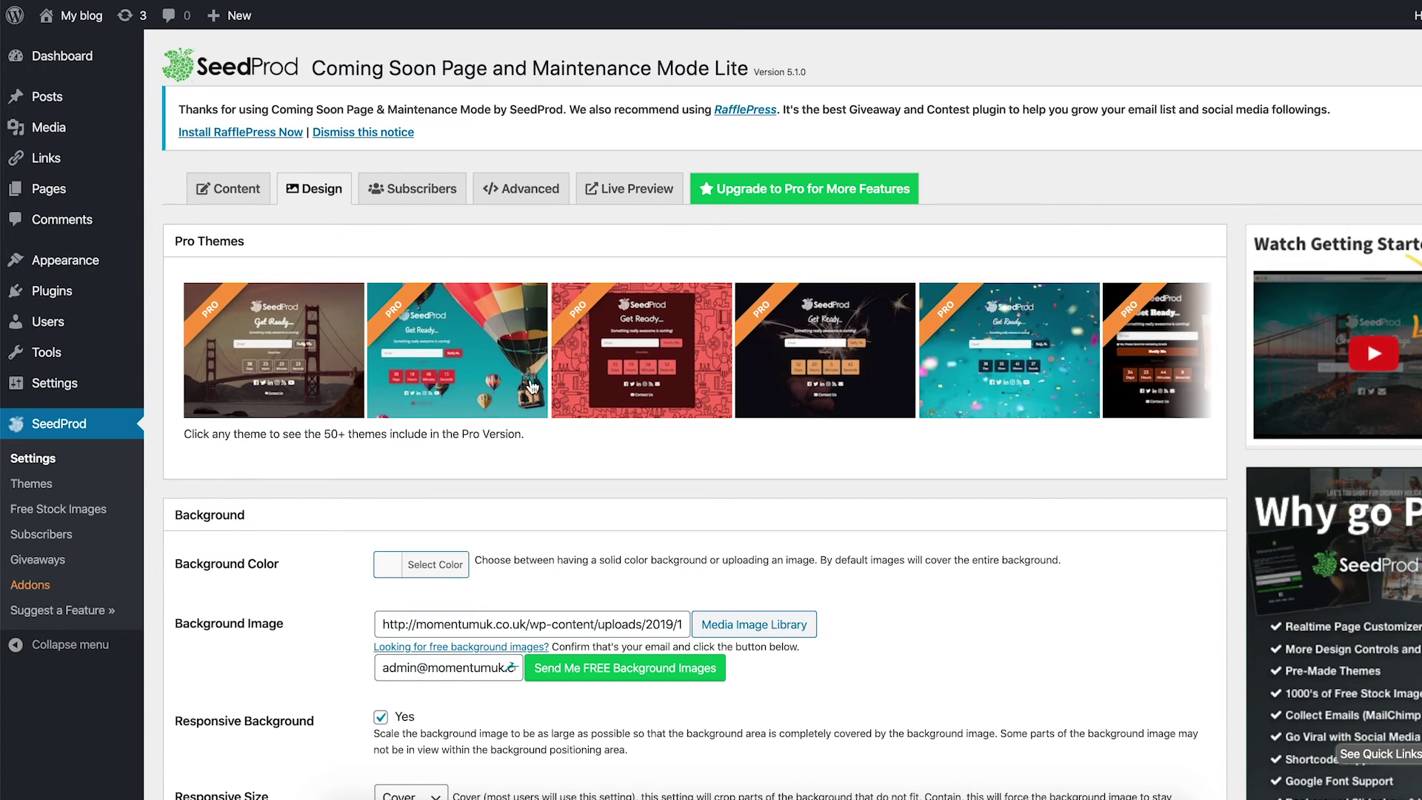
- Enable Coming Soon Mode under Content status, save, and log out of WordPress admin
click(248, 197)
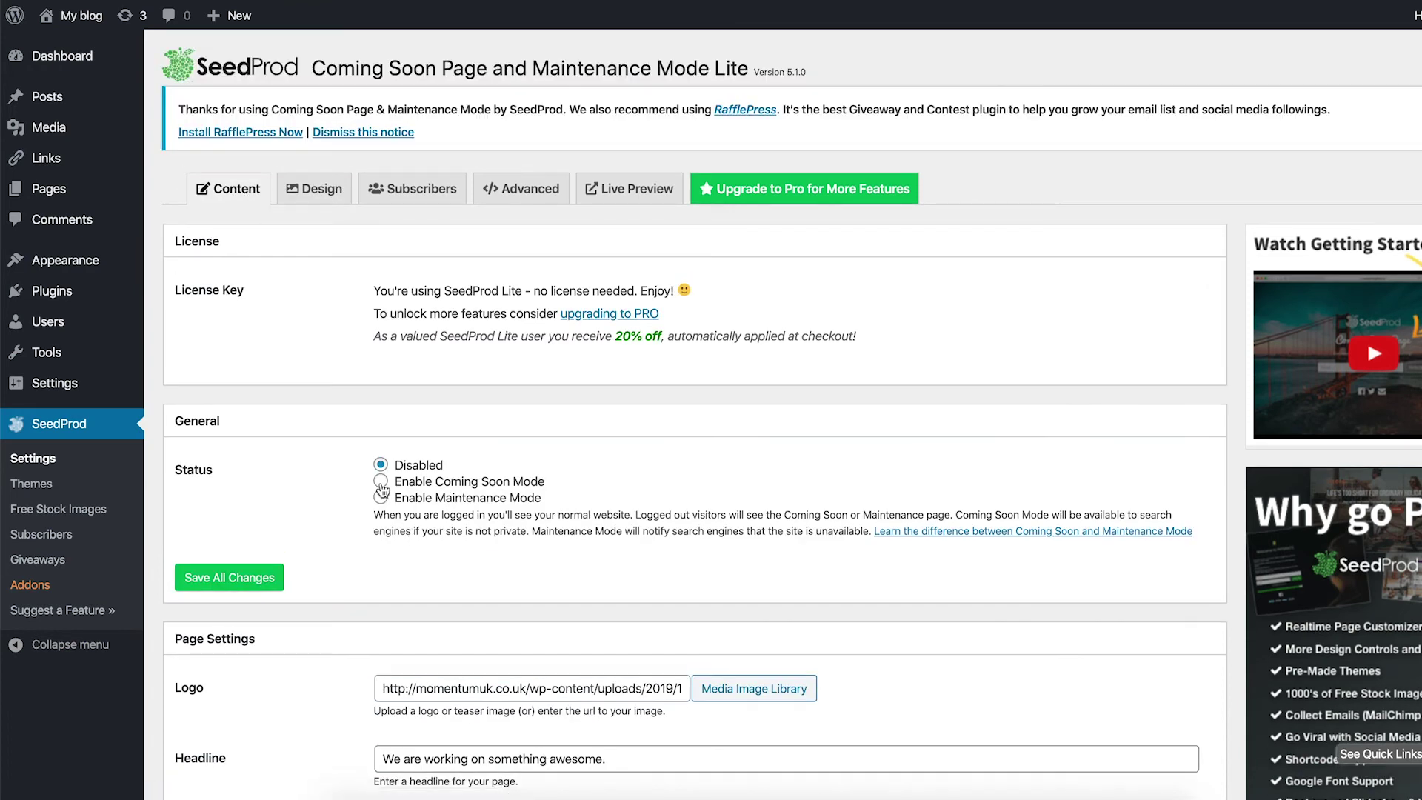
click(380, 482)
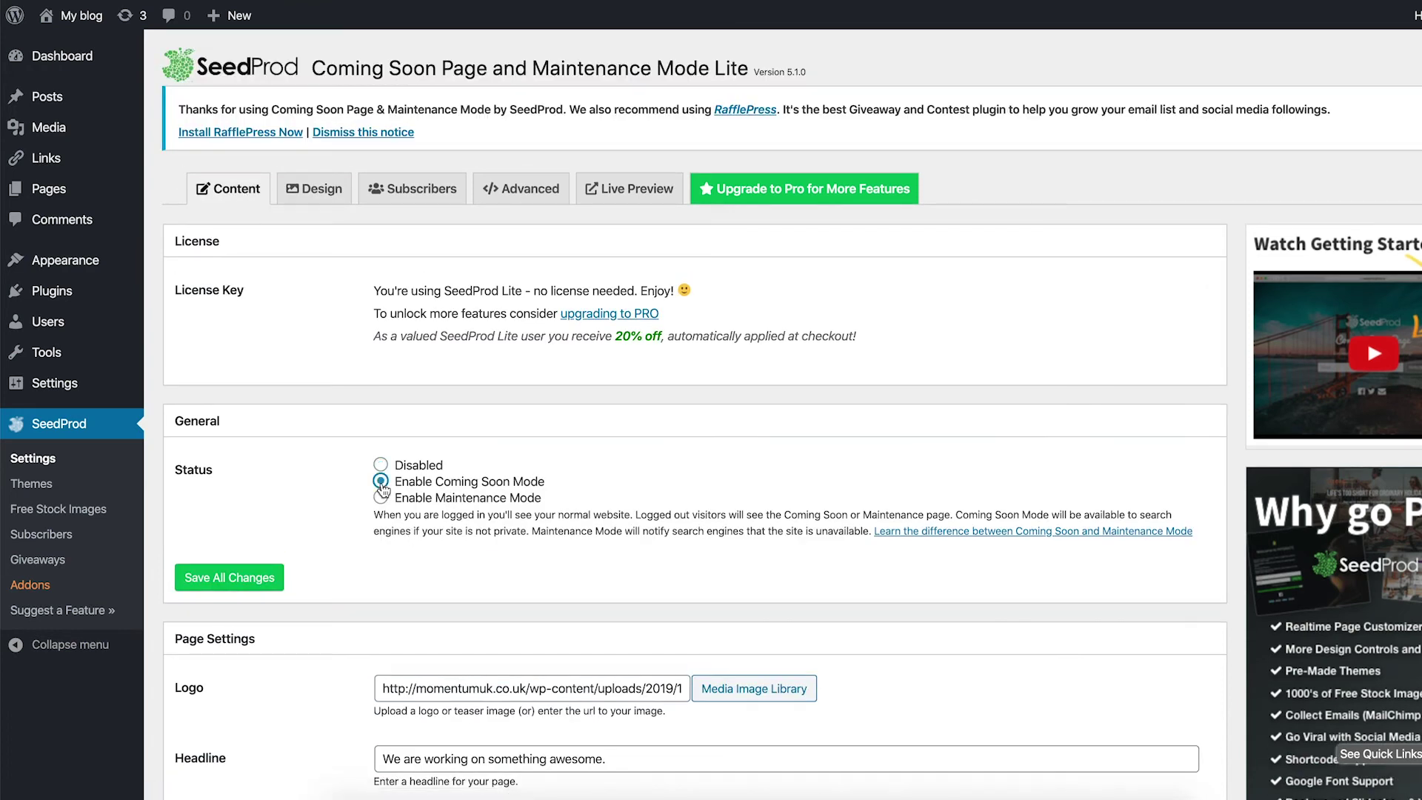
click(222, 581)
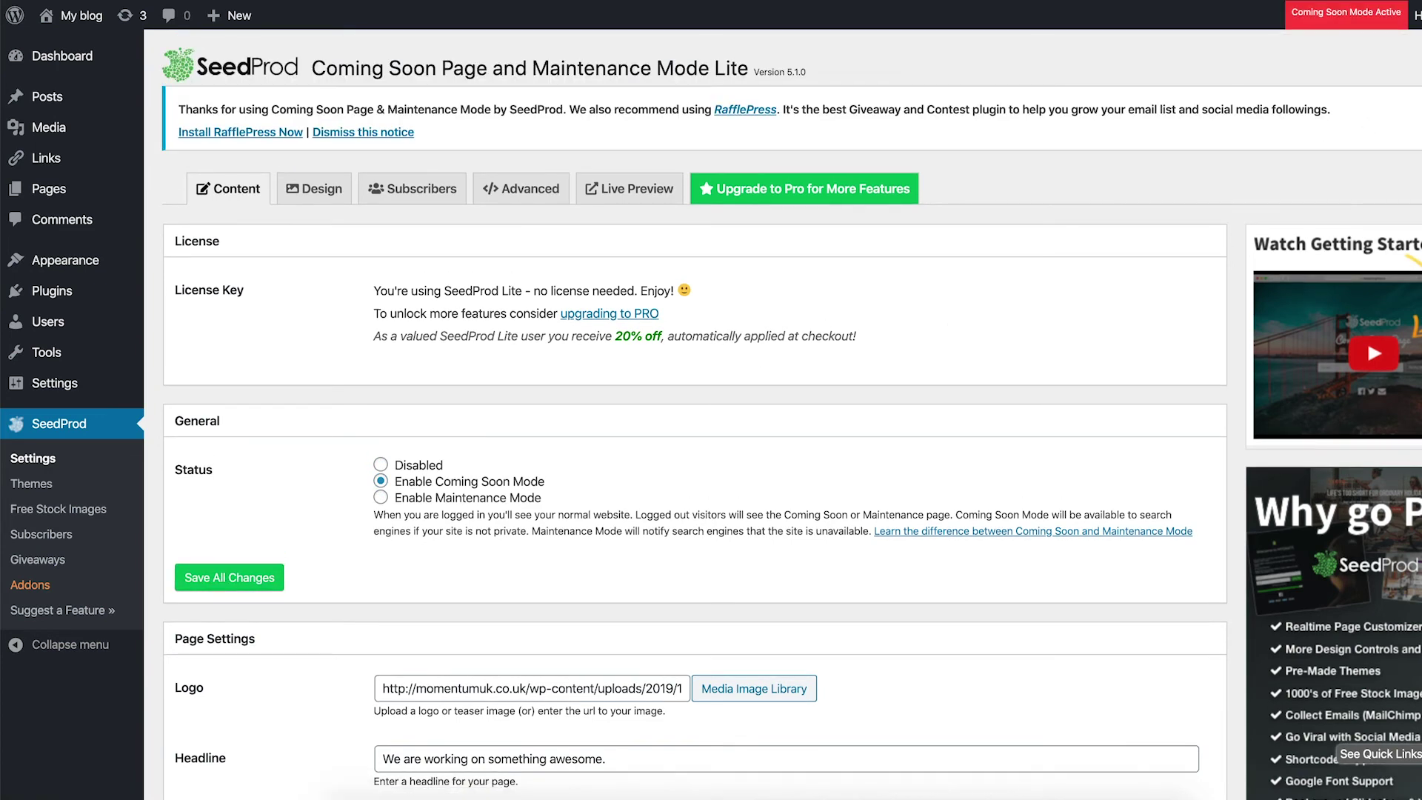
mouse_move(1416, 15)
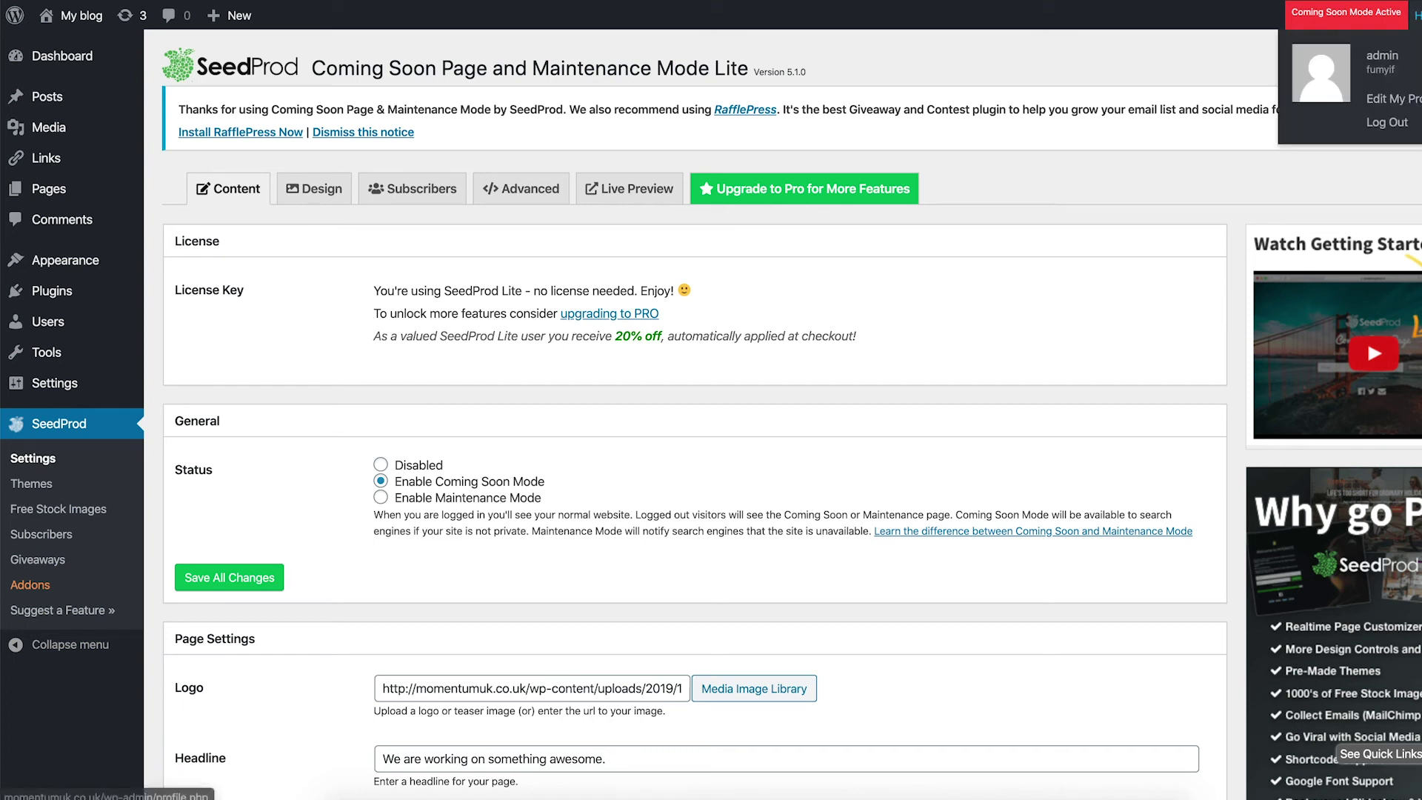
click(1388, 123)
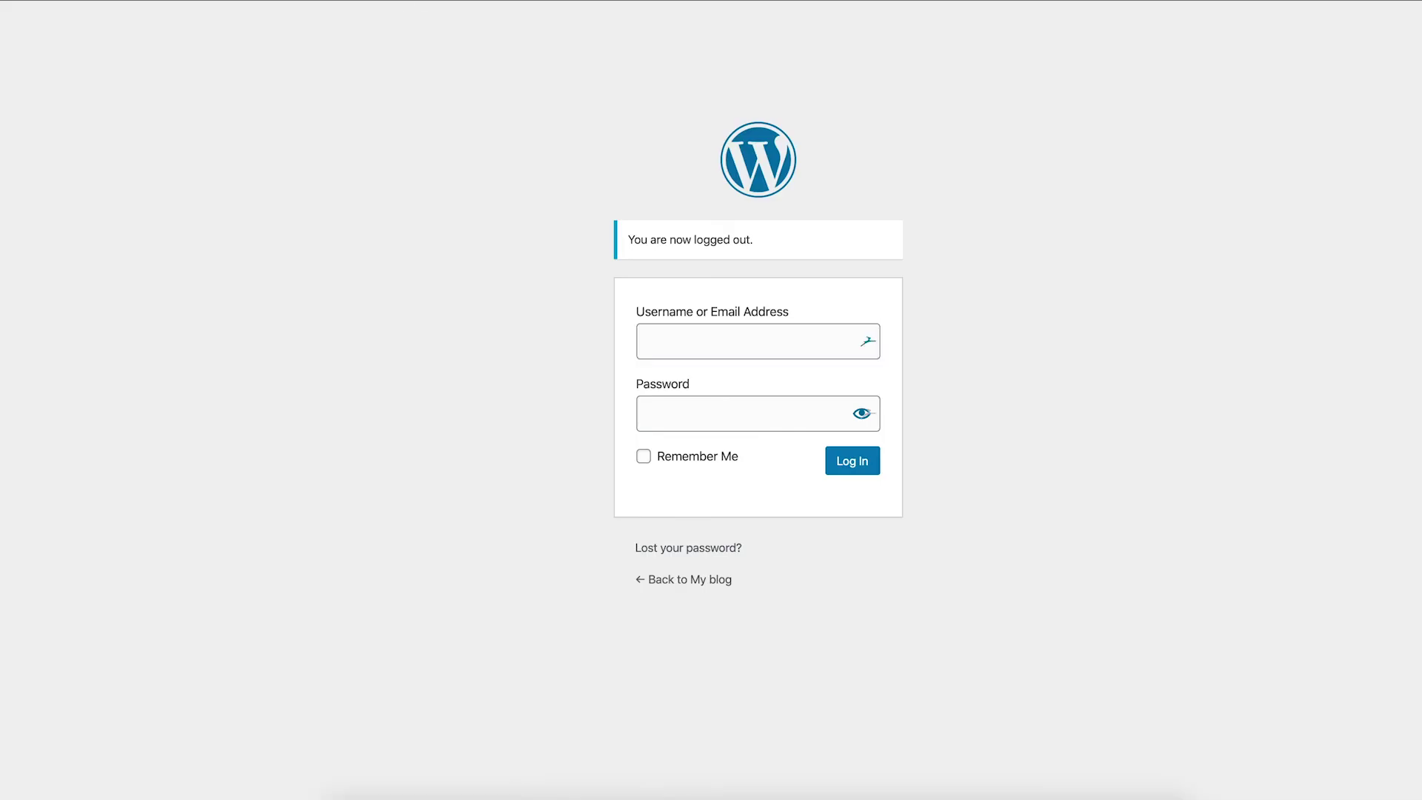
- Load momentumuk.co.uk to view the coming soon page as a logged-out visitor
key(super+l)
text(momentumuk.co.uk)
key(Return)
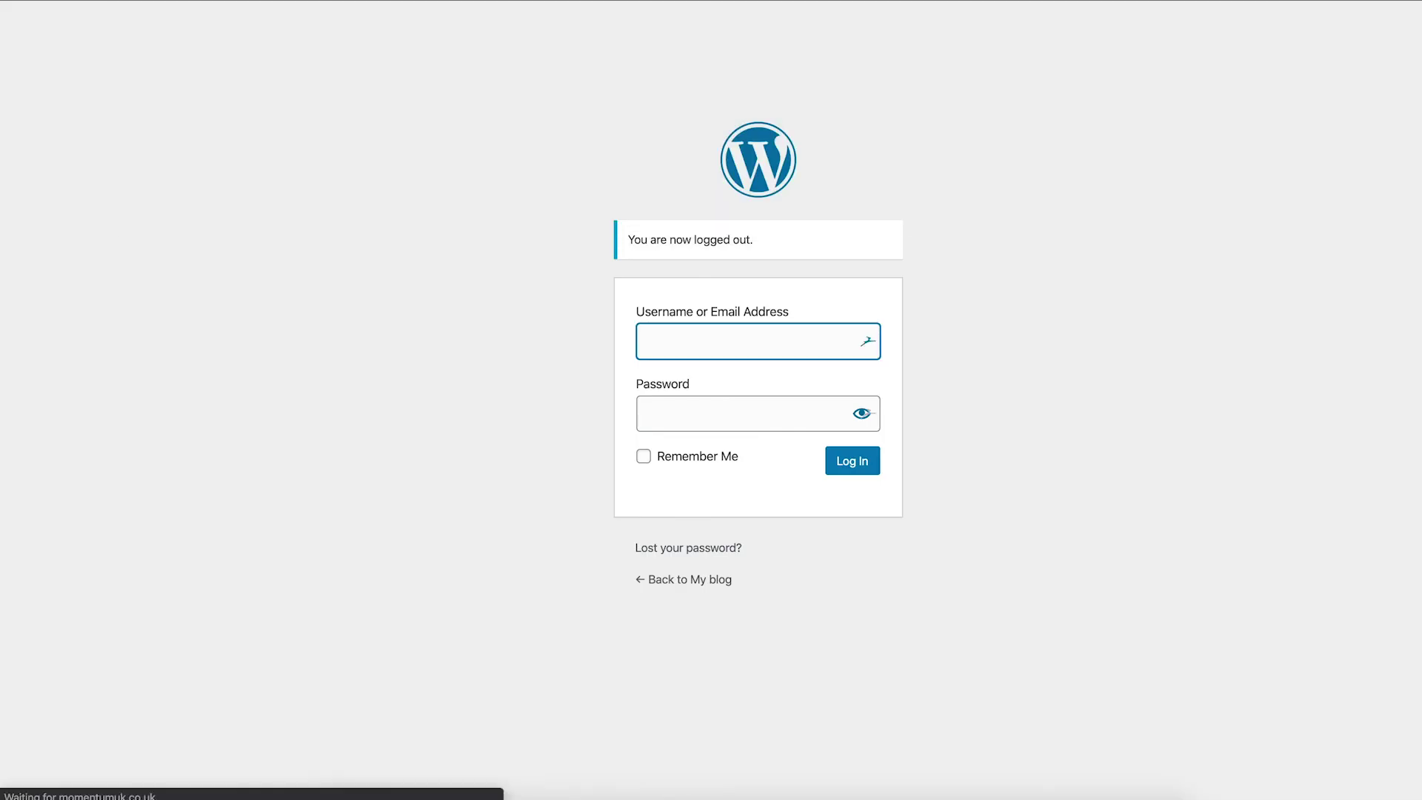